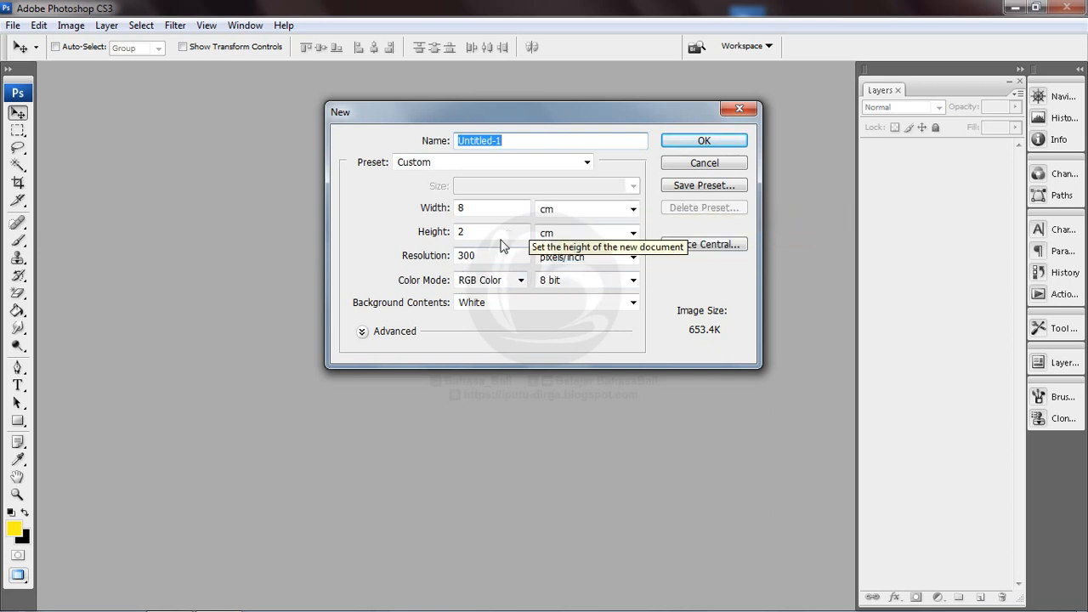
- Create the 8 × 2 cm, 300 pixels/inch document and draw a yellow rectangle shape over it, leaving a thin even margin
{"action": "left_click", "coordinate": [692, 145]}
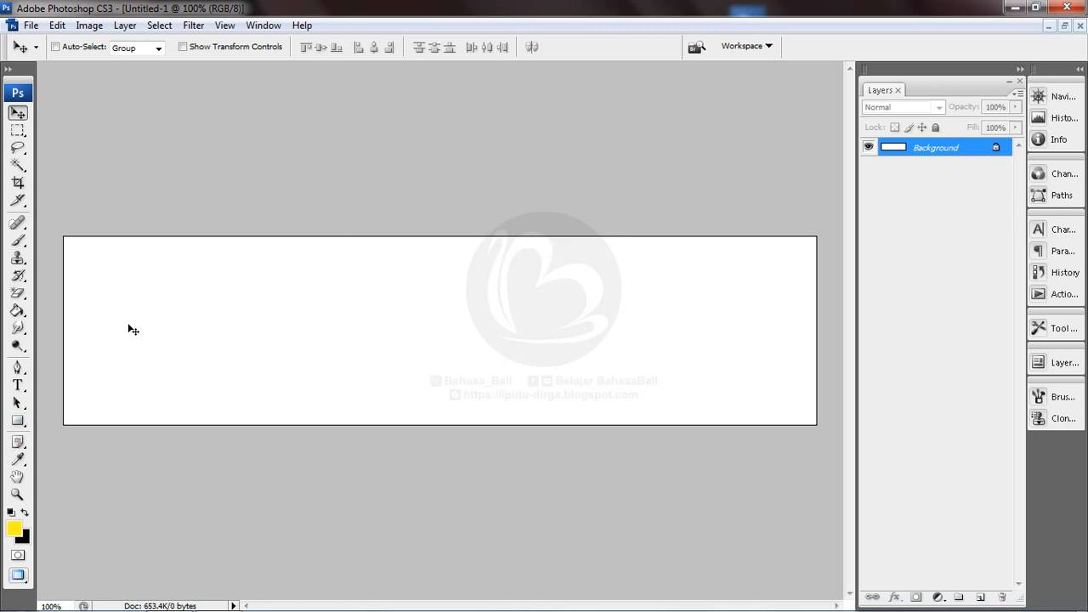
{"action": "left_click", "coordinate": [18, 421]}
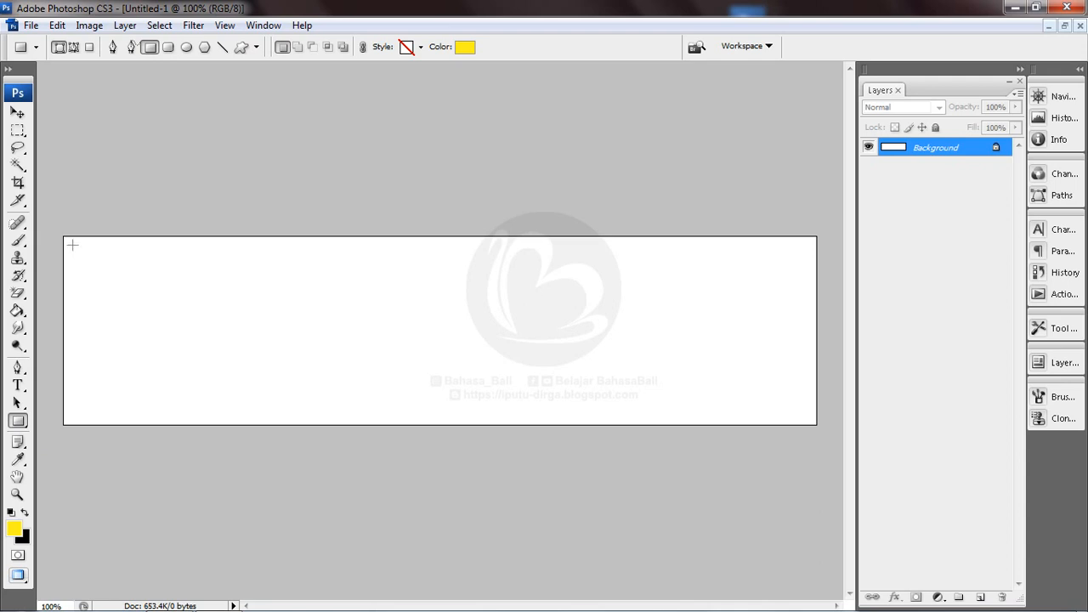
{"action": "left_click_drag", "start_coordinate": [94, 258], "coordinate": [810, 420]}
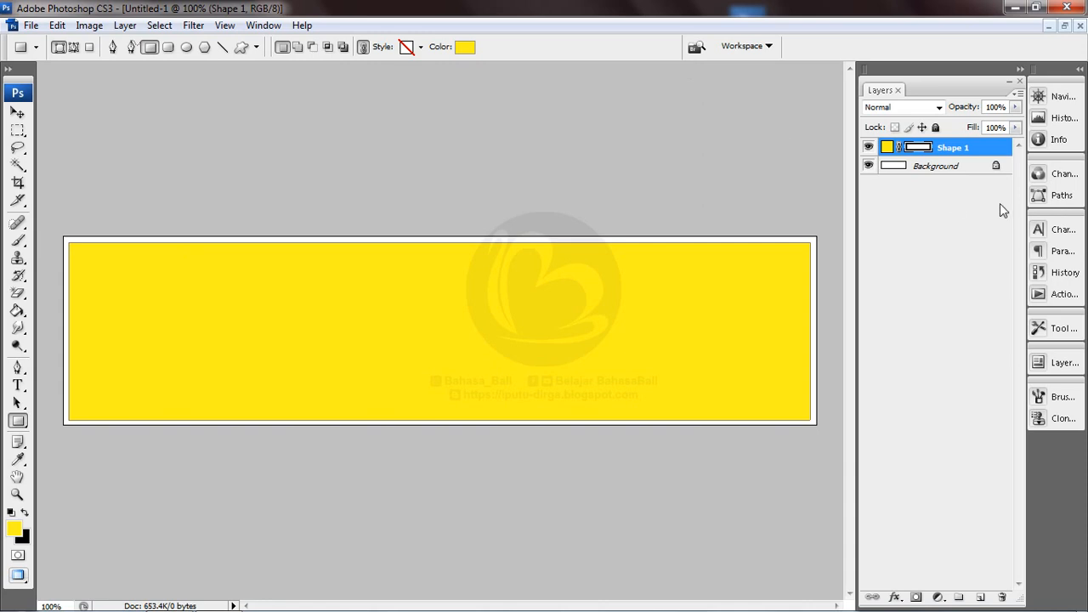
- Recolour the rectangle shape to black (#000000)
{"action": "double_click", "coordinate": [887, 149]}
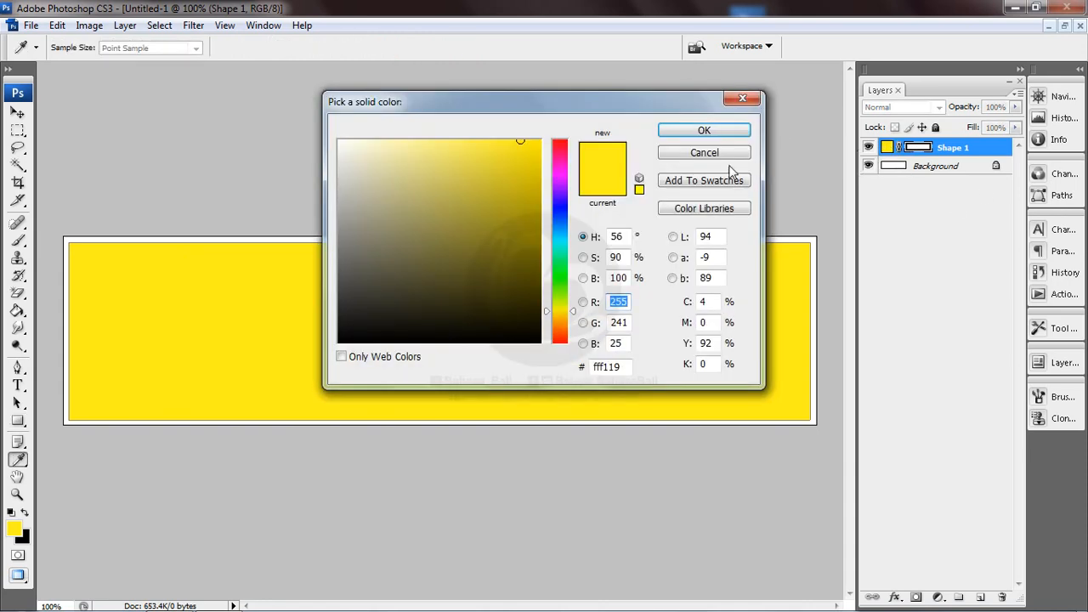
{"action": "left_click_drag", "start_coordinate": [362, 318], "coordinate": [337, 348]}
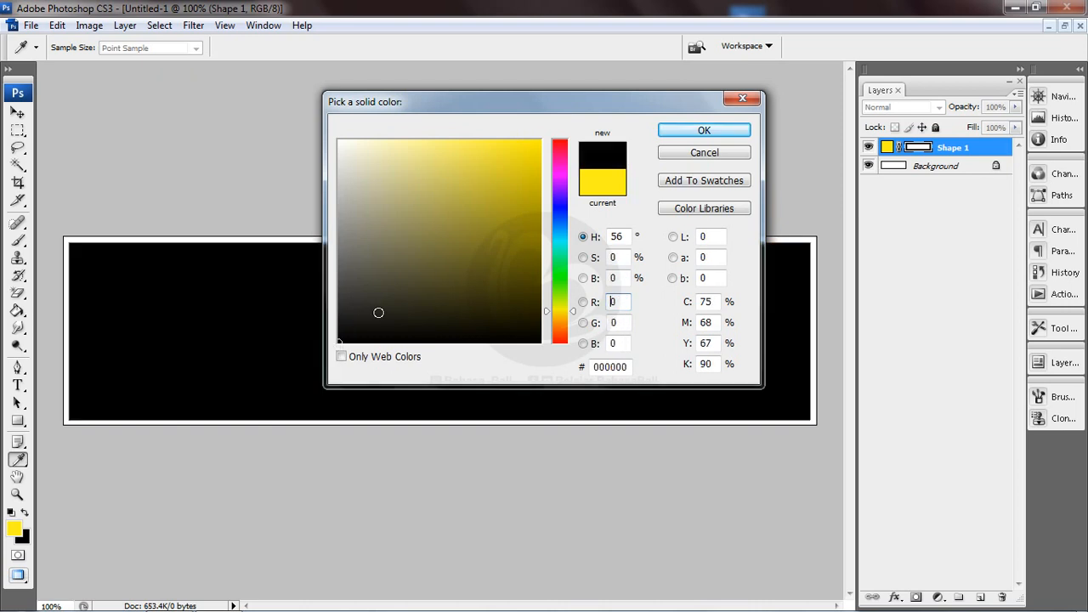
{"action": "left_click", "coordinate": [680, 132]}
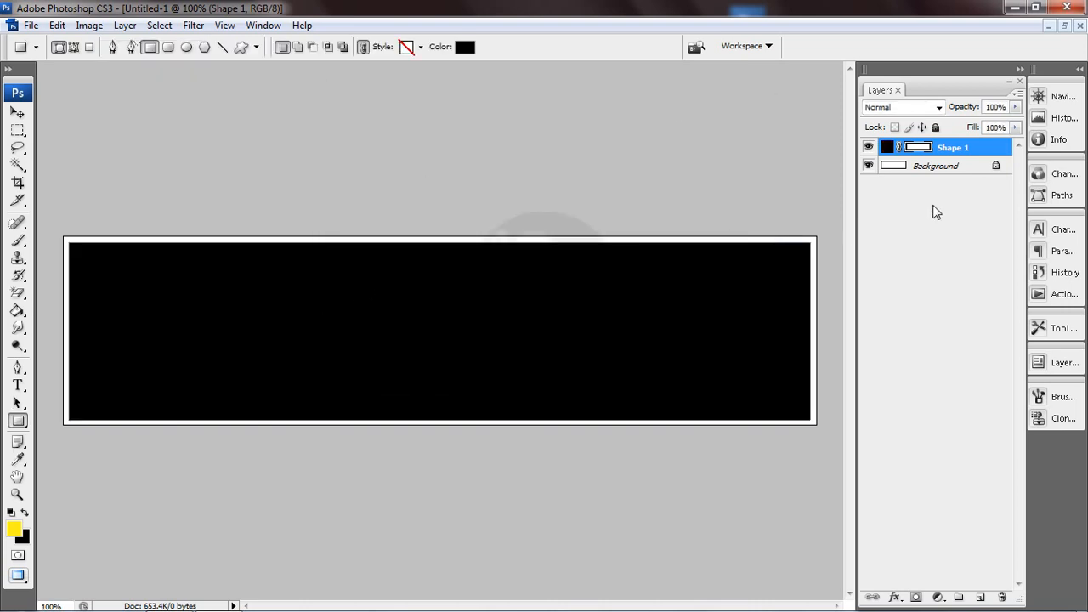
- Fill the Background layer with orange-yellow #edb304 using the Paint Bucket
{"action": "left_click", "coordinate": [919, 171]}
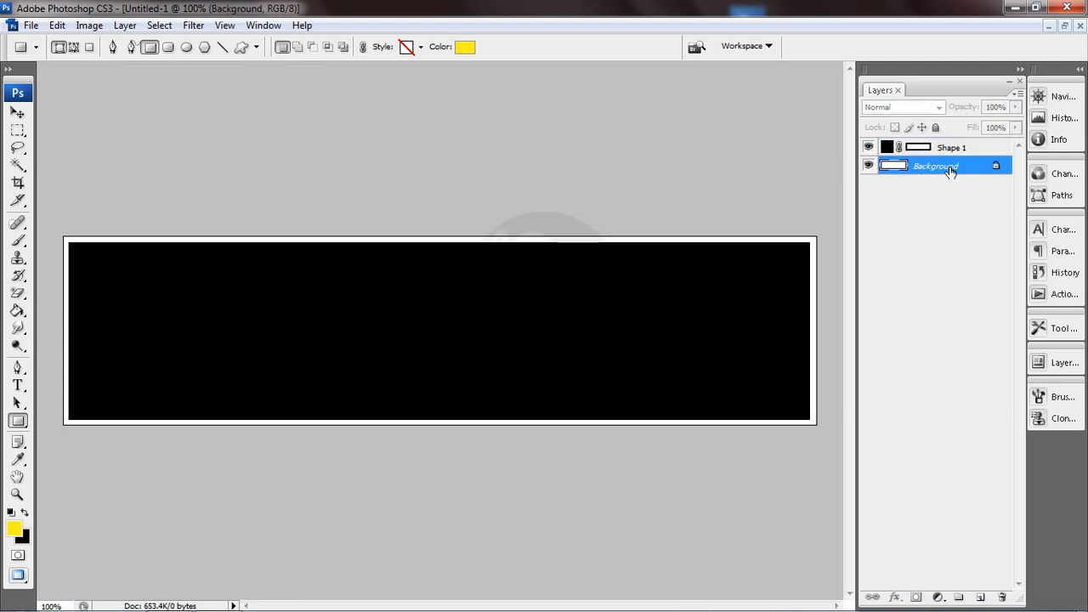
{"action": "left_click", "coordinate": [17, 531]}
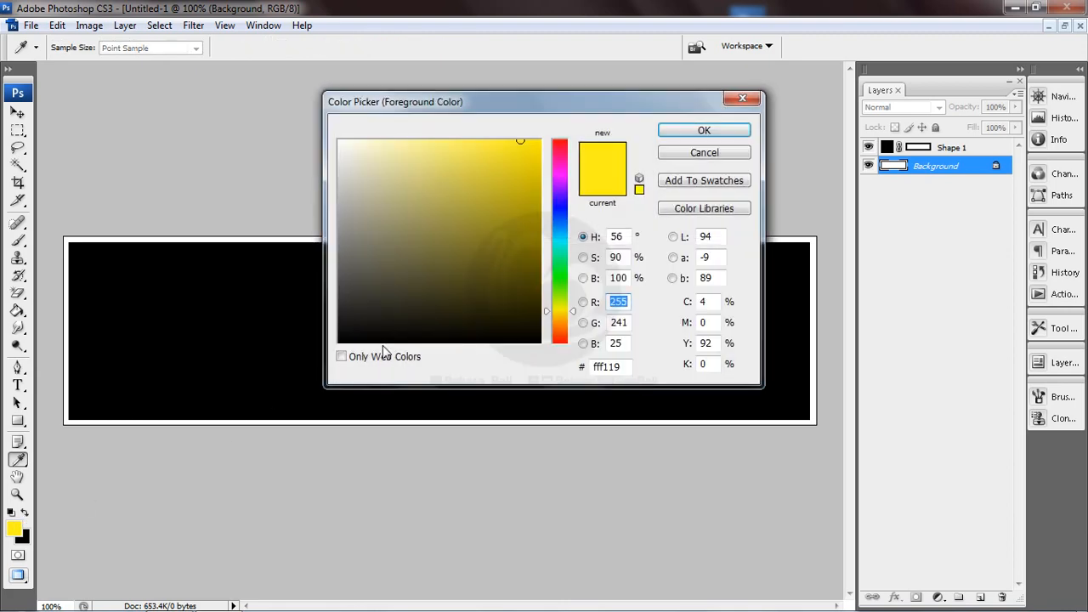
{"action": "left_click_drag", "start_coordinate": [544, 311], "coordinate": [549, 318]}
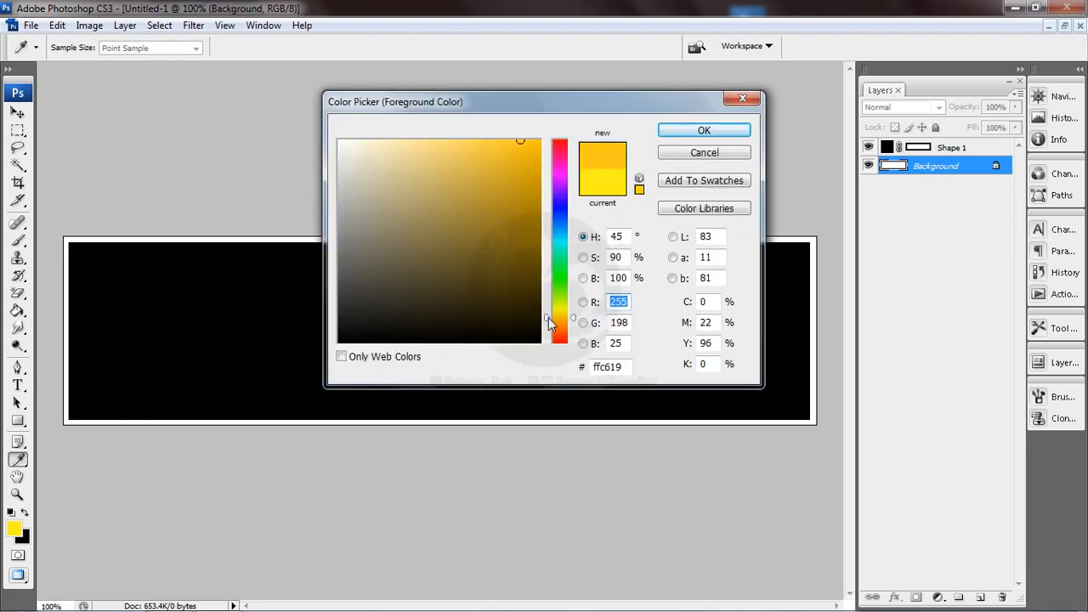
{"action": "left_click", "coordinate": [538, 163]}
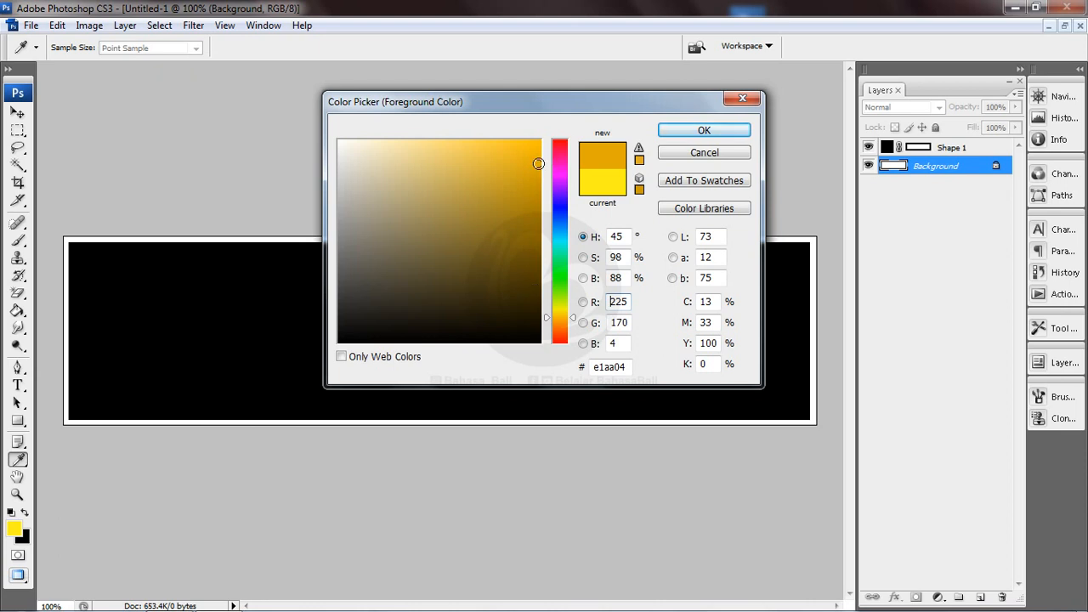
{"action": "left_click_drag", "start_coordinate": [538, 163], "coordinate": [537, 153]}
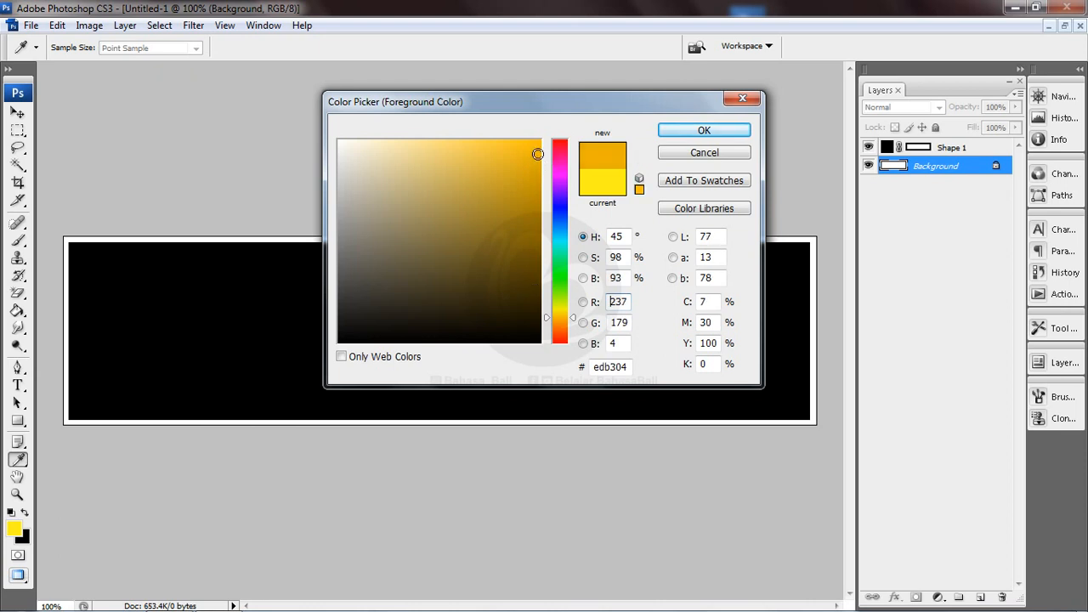
{"action": "left_click", "coordinate": [703, 131]}
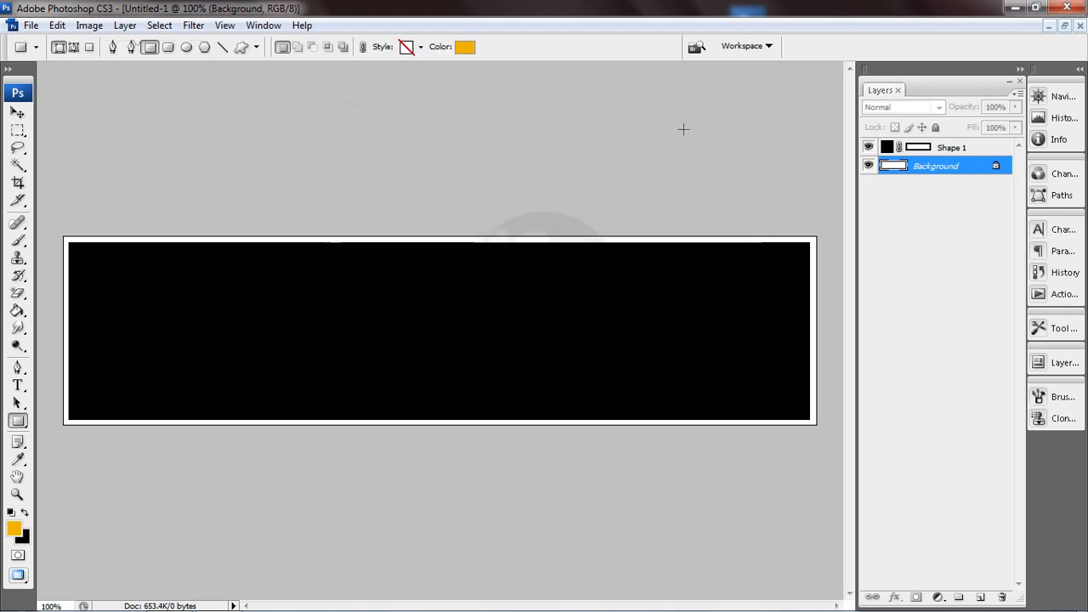
{"action": "left_click", "coordinate": [17, 311]}
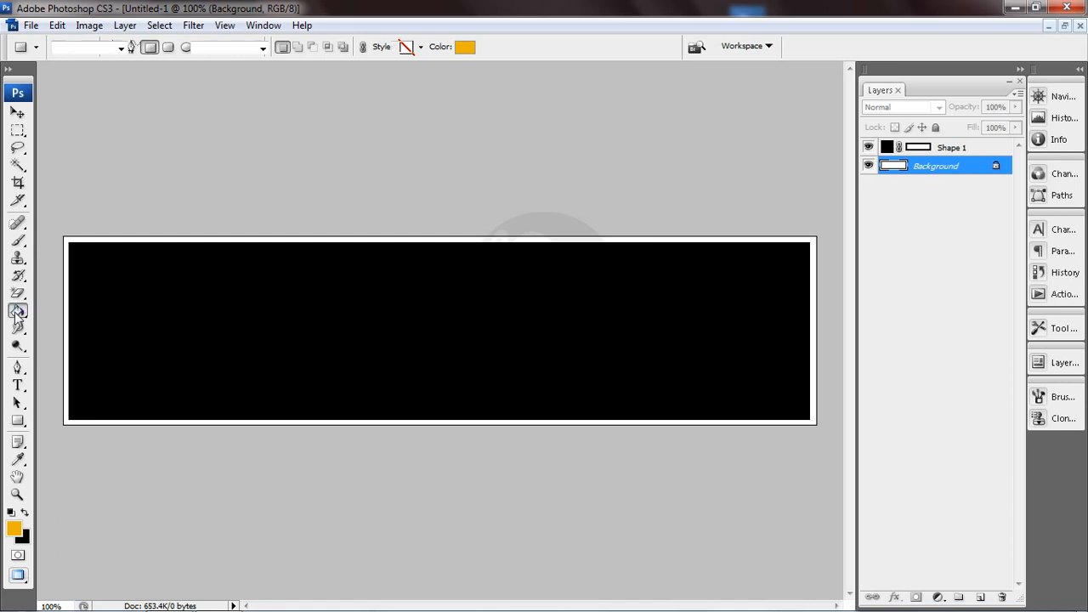
{"action": "left_click", "coordinate": [75, 292]}
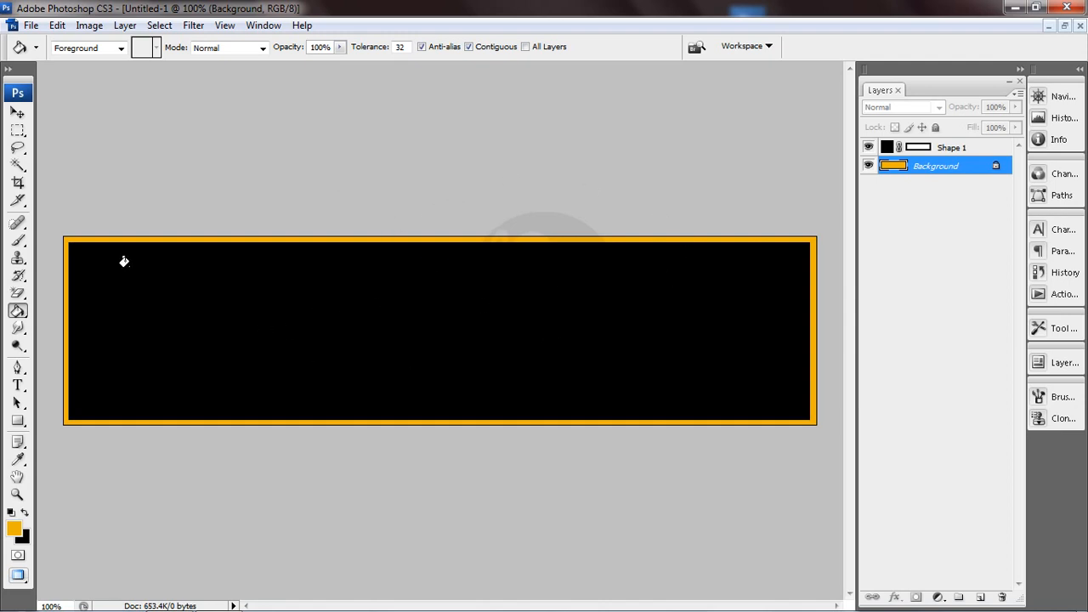
- Centre the black rectangle on the Background layer by aligning the two layers
{"action": "left_click", "coordinate": [954, 153]}
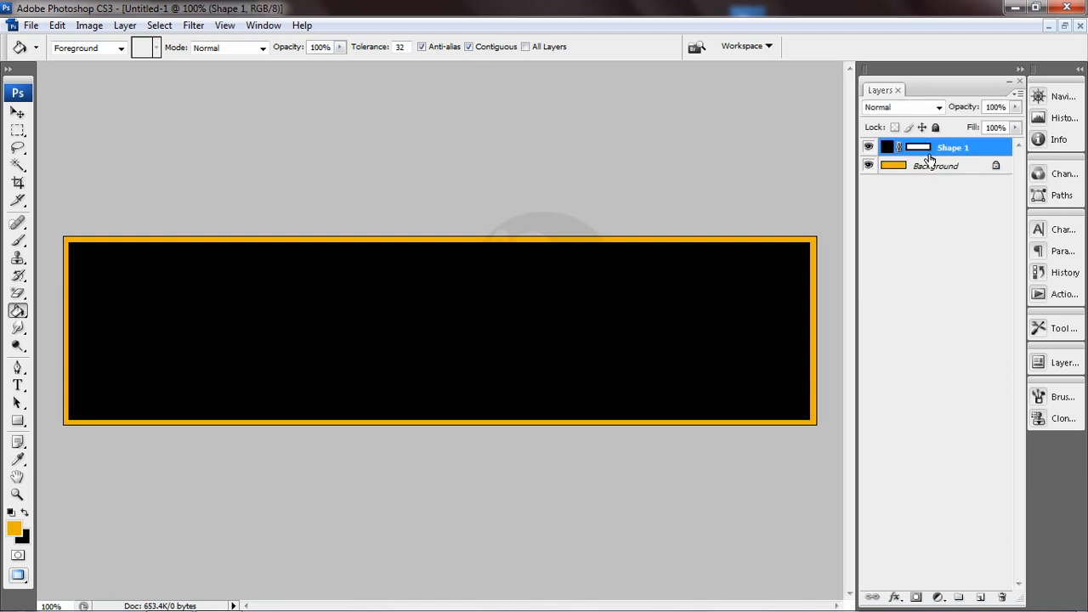
{"action": "left_click", "coordinate": [932, 165], "text": "shift"}
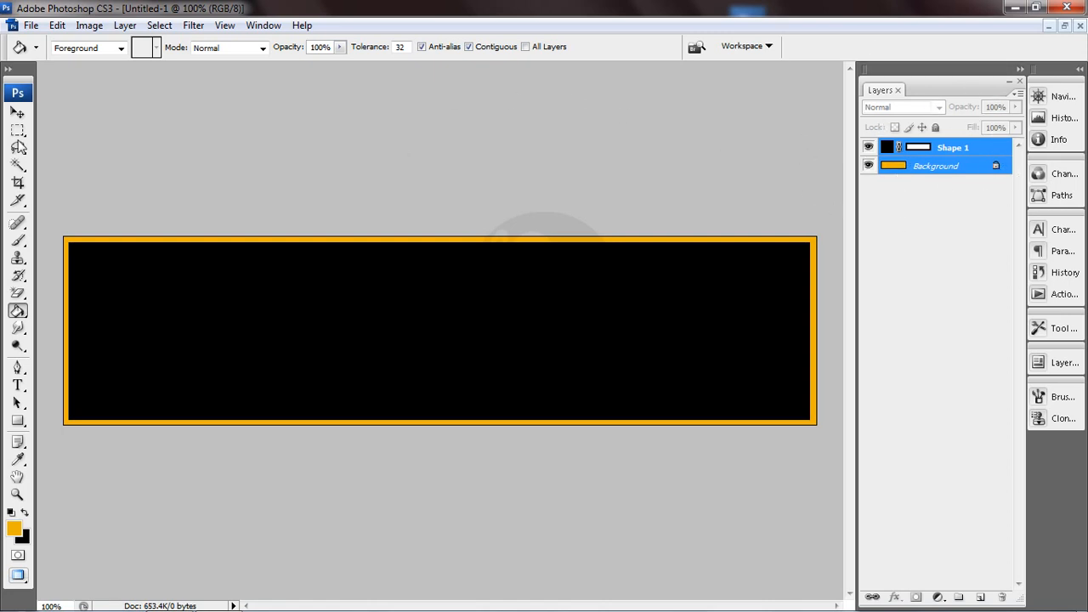
{"action": "left_click", "coordinate": [17, 113]}
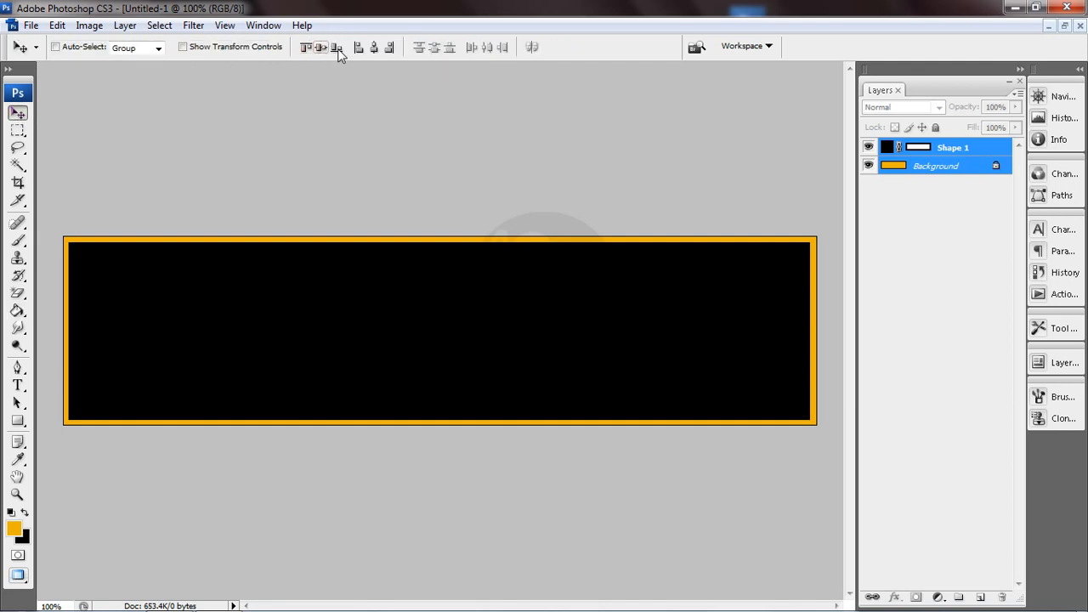
{"action": "left_click", "coordinate": [374, 47]}
- Draw a thin horizontal orange-yellow bar across the middle of the black rectangle, stopping short of both ends
{"action": "left_click", "coordinate": [962, 148]}
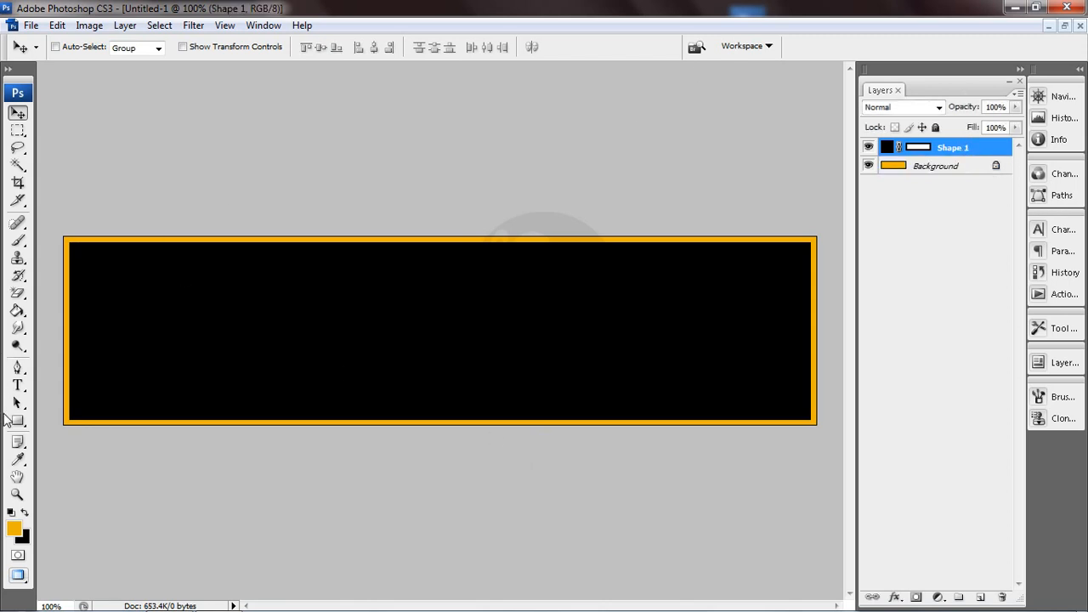
{"action": "left_click", "coordinate": [25, 420]}
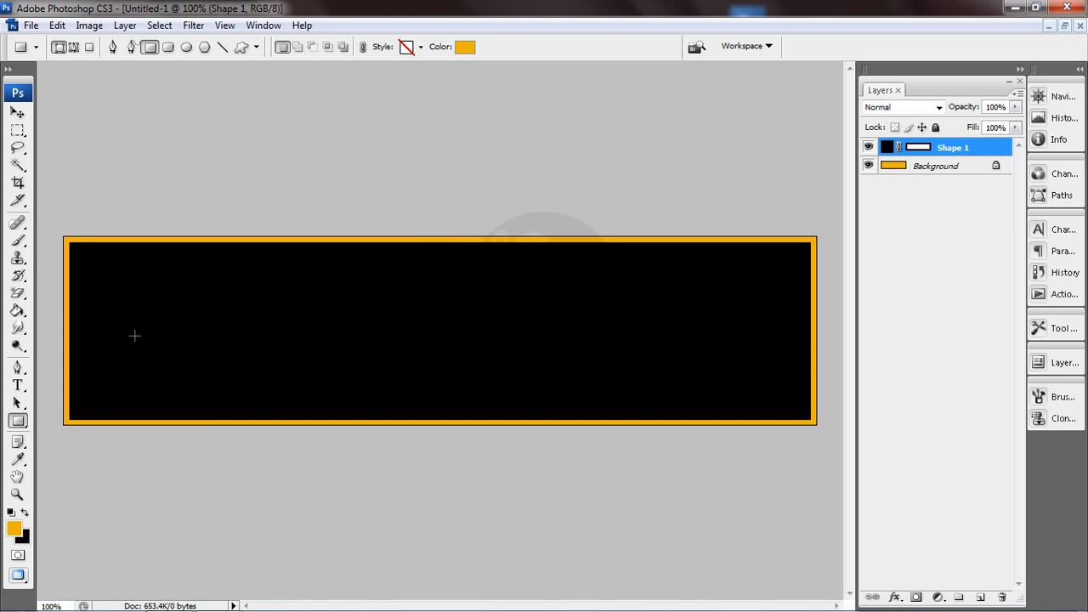
{"action": "left_click_drag", "start_coordinate": [96, 325], "coordinate": [771, 330]}
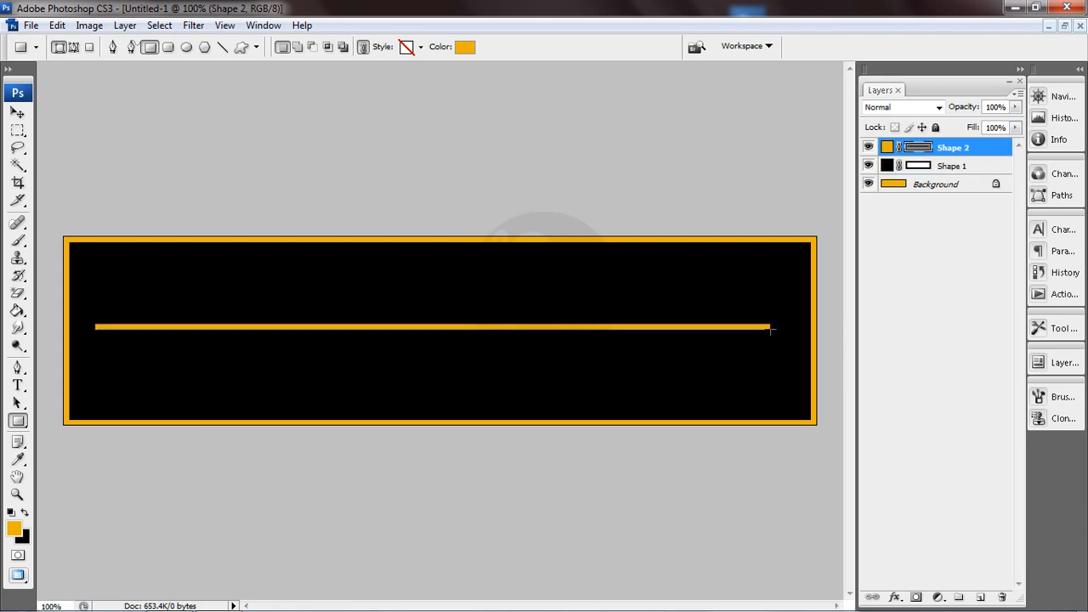
- Centre the thin orange-yellow bar vertically and horizontally on the Background layer
{"action": "left_click", "coordinate": [19, 114]}
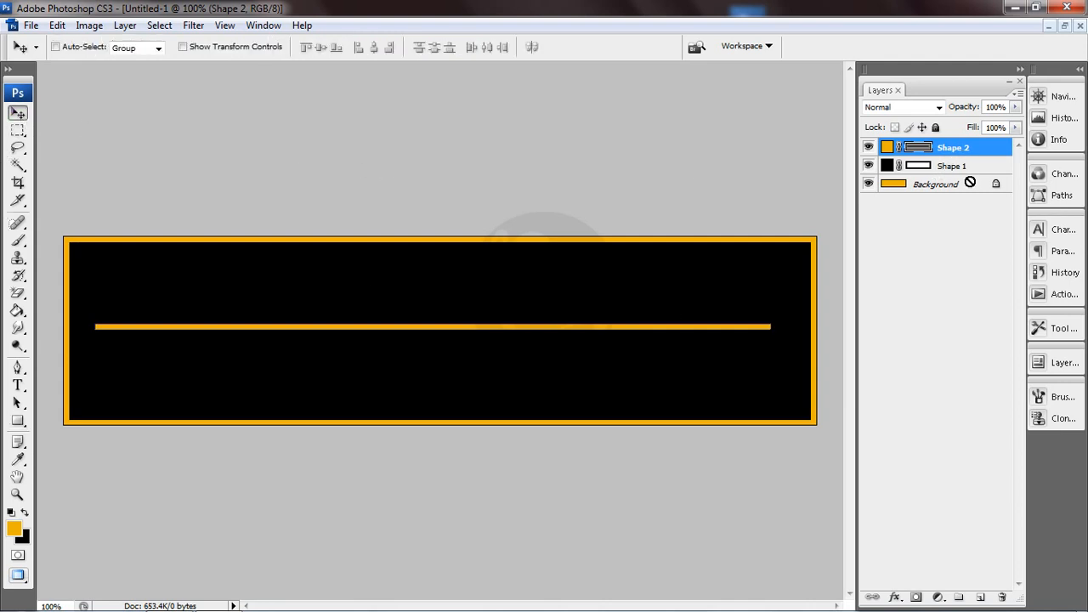
{"action": "left_click", "coordinate": [962, 181], "text": "ctrl"}
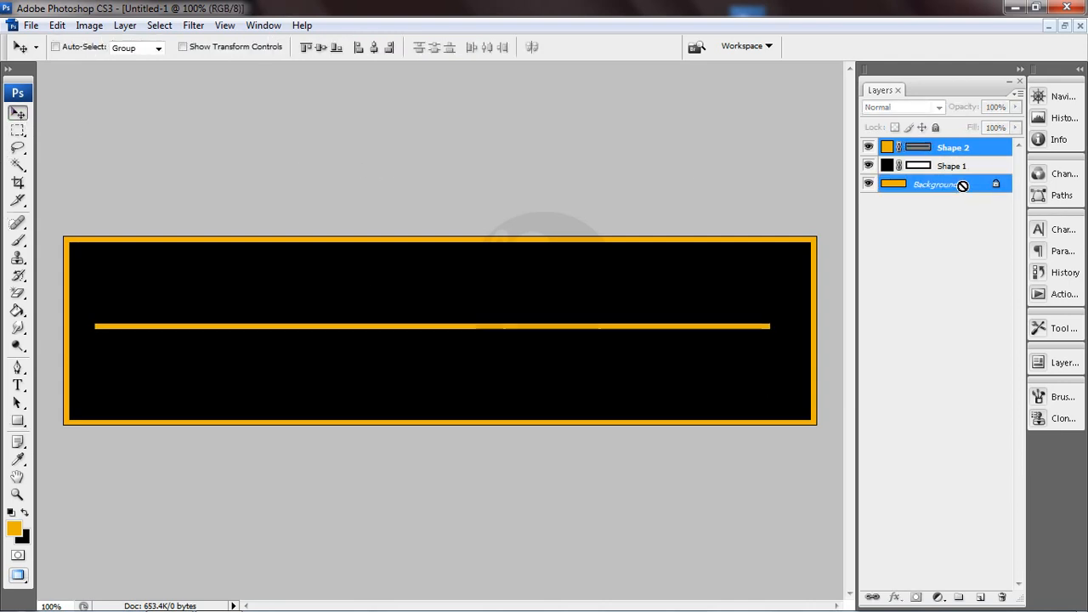
{"action": "left_click", "coordinate": [324, 50]}
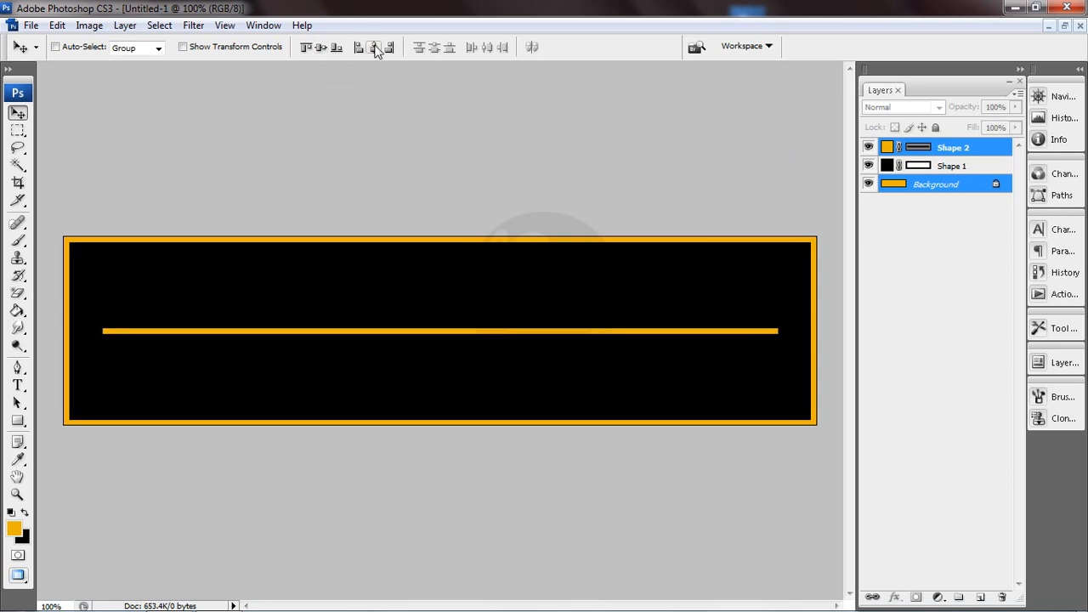
{"action": "left_click", "coordinate": [961, 167]}
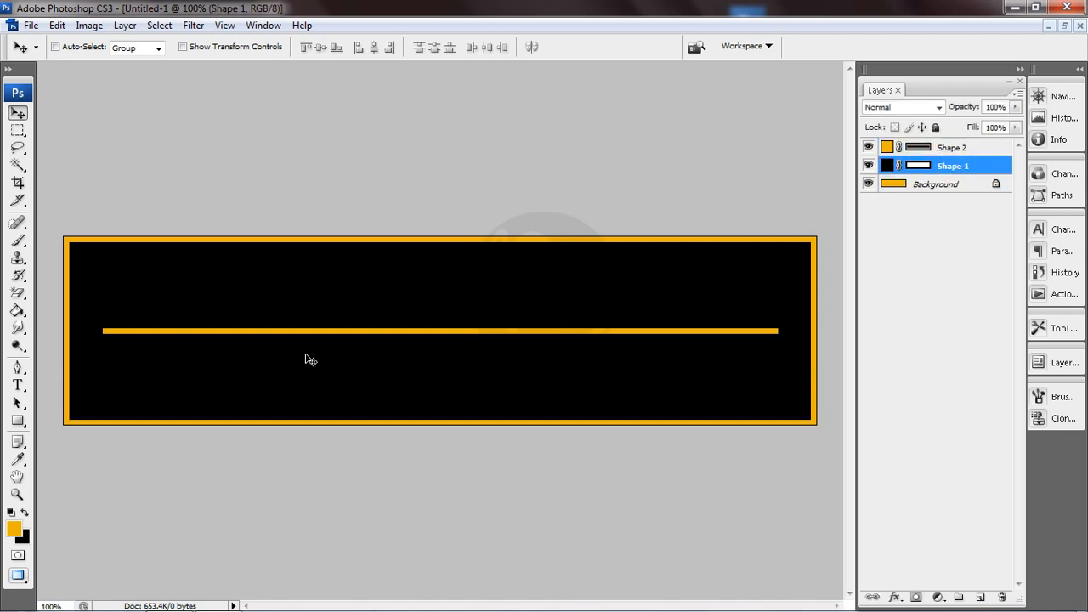
- Set the type font to KwArial with the Bold style for text above the Shape 2 layer
{"action": "left_click", "coordinate": [975, 150]}
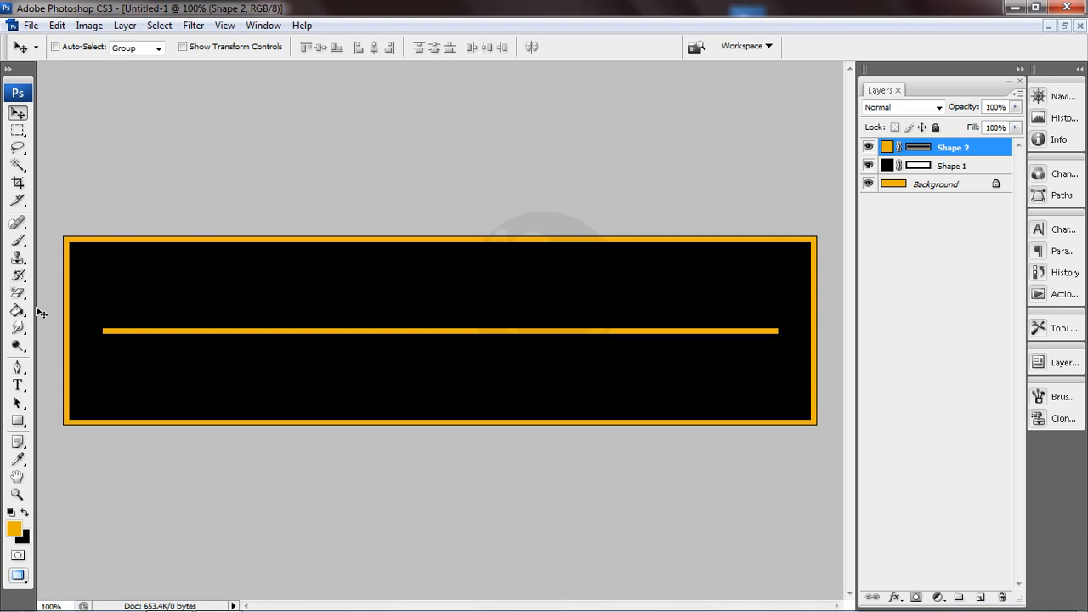
{"action": "left_click", "coordinate": [17, 385]}
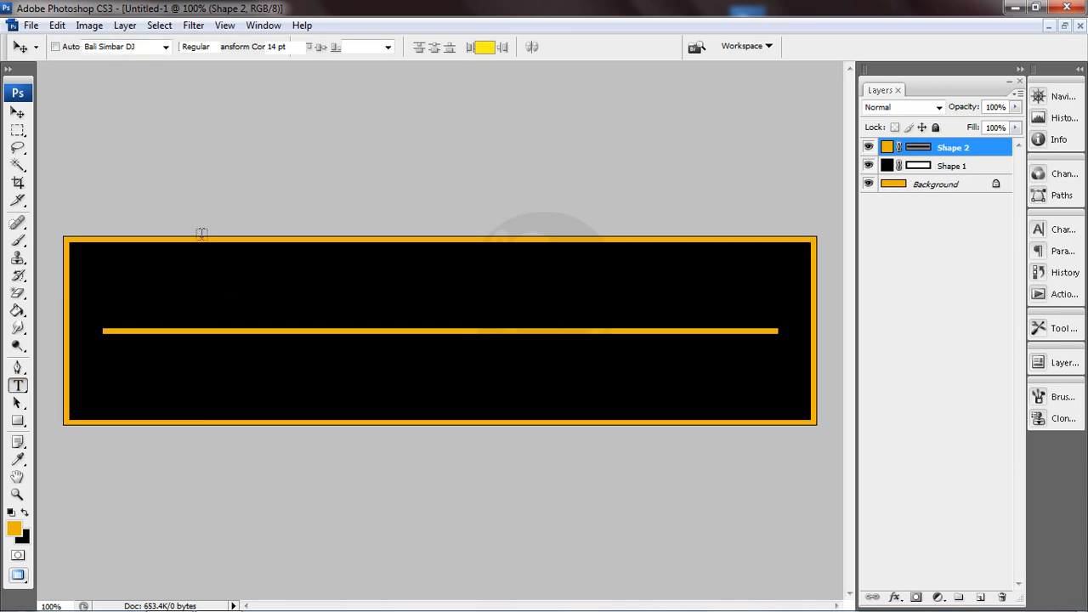
{"action": "left_click", "coordinate": [165, 47]}
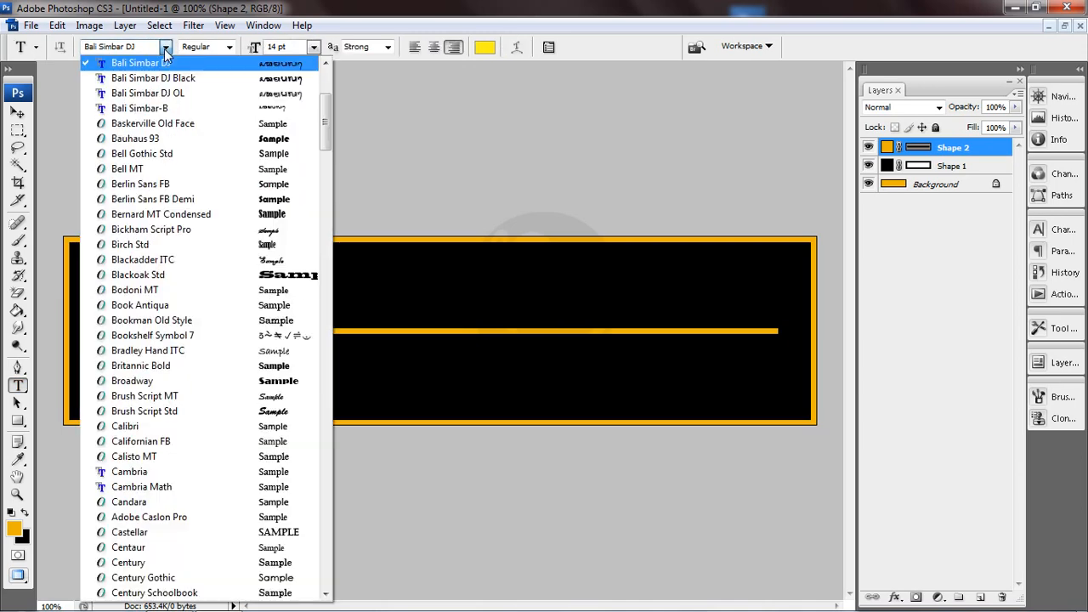
{"action": "left_click_drag", "start_coordinate": [324, 129], "coordinate": [324, 105]}
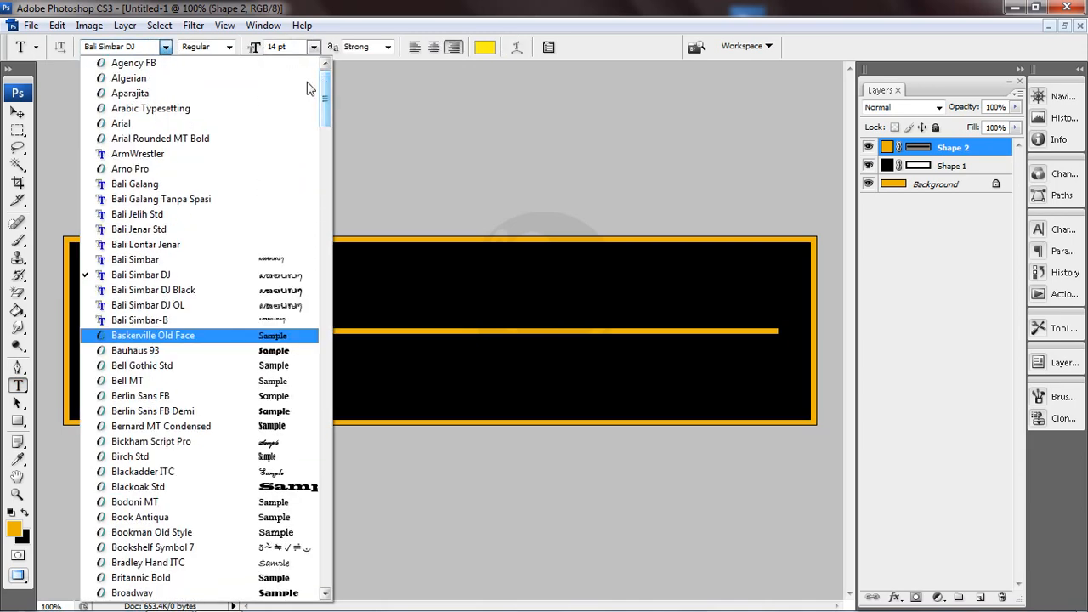
{"action": "left_click", "coordinate": [132, 47]}
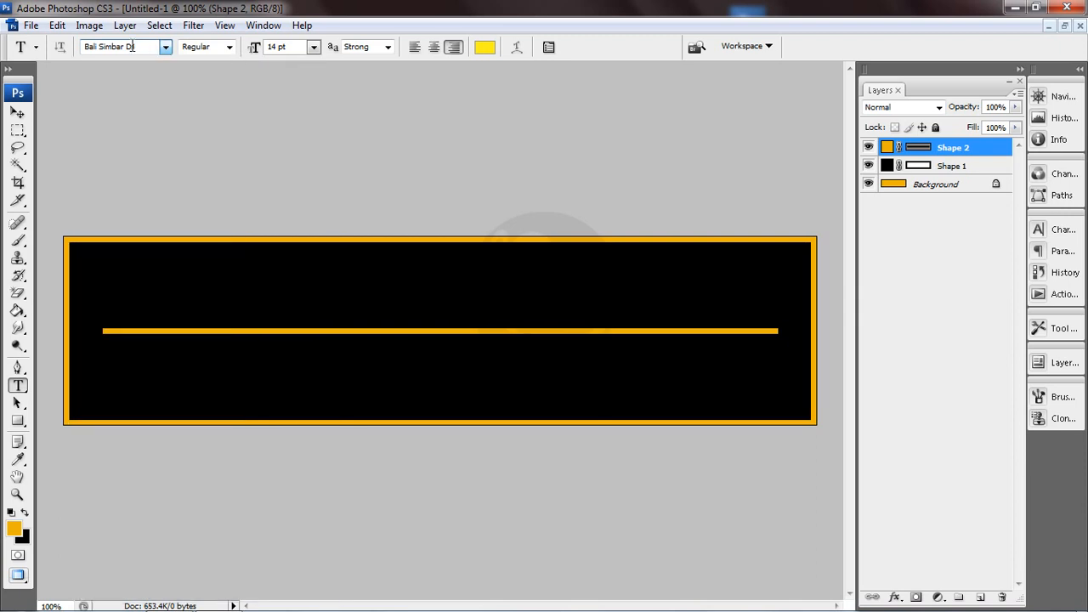
{"action": "left_click", "coordinate": [132, 47]}
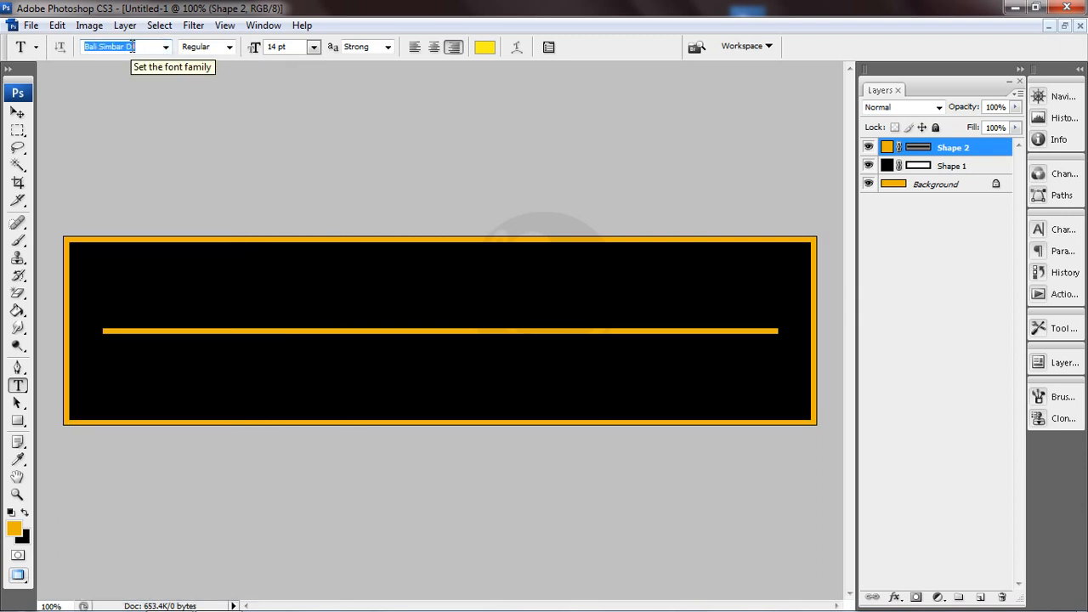
{"action": "type", "text": "KwArial"}
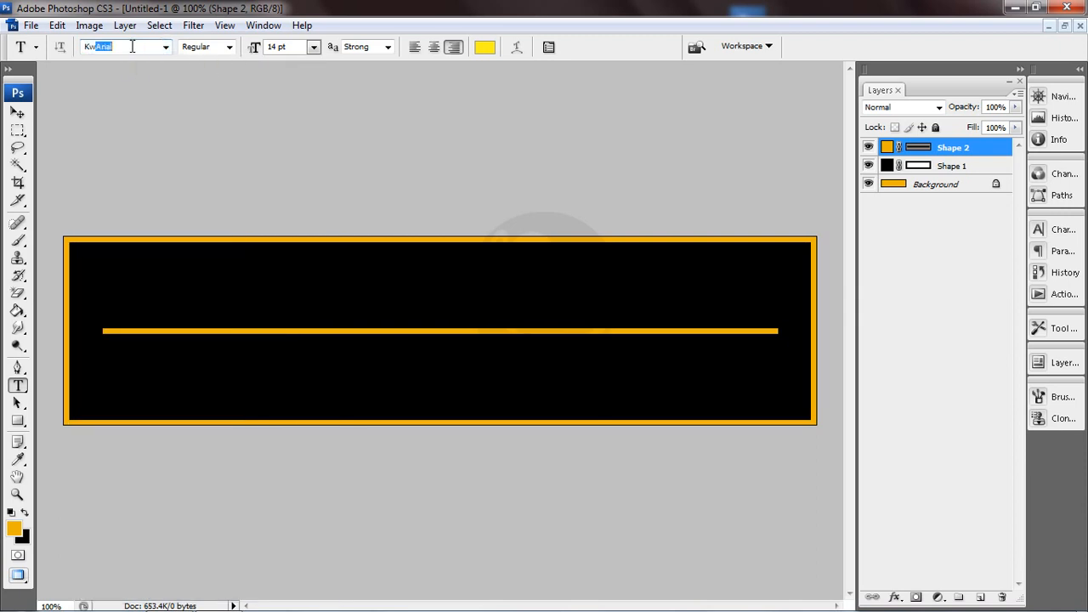
{"action": "key", "text": "Return"}
{"action": "left_click", "coordinate": [230, 48]}
{"action": "left_click", "coordinate": [213, 78]}
- Add the text "Belajar BahasaBali" and place it in the black area below the dividing bar
{"action": "left_click", "coordinate": [246, 367]}
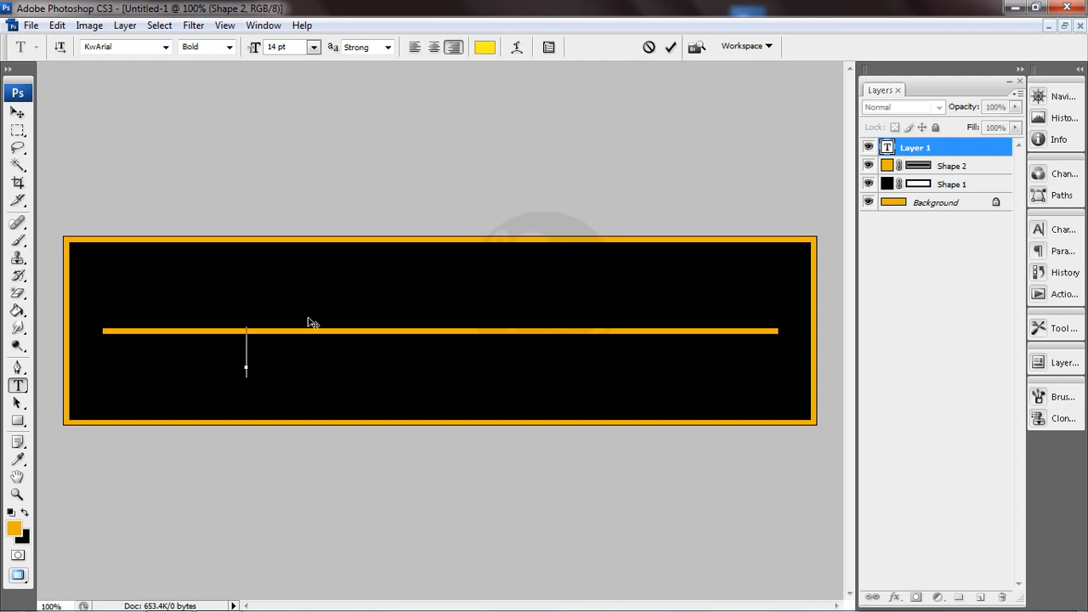
{"action": "type", "text": "B"}
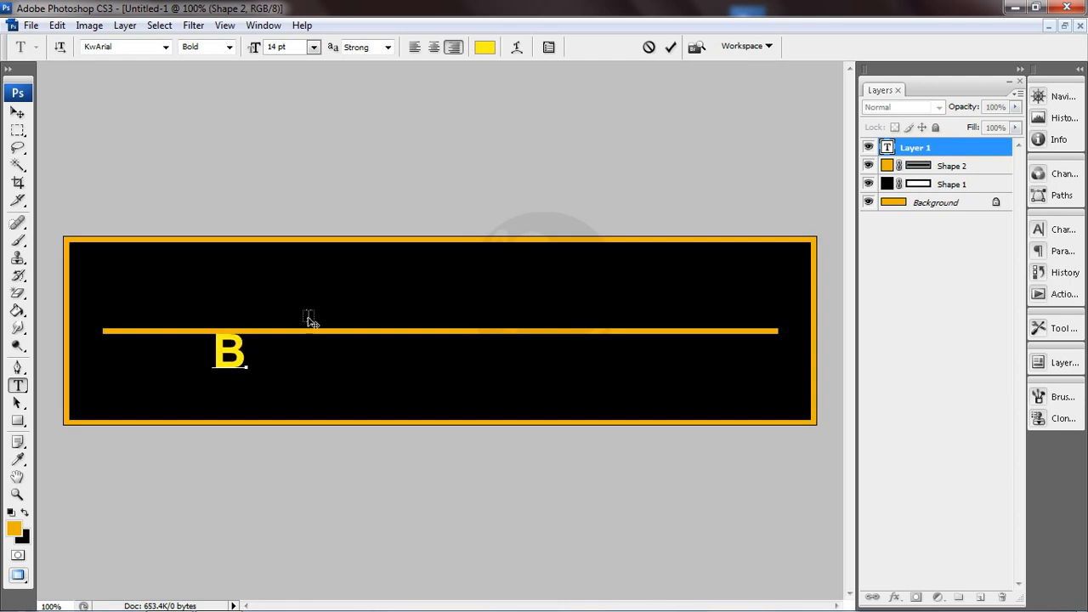
{"action": "type", "text": "elaja"}
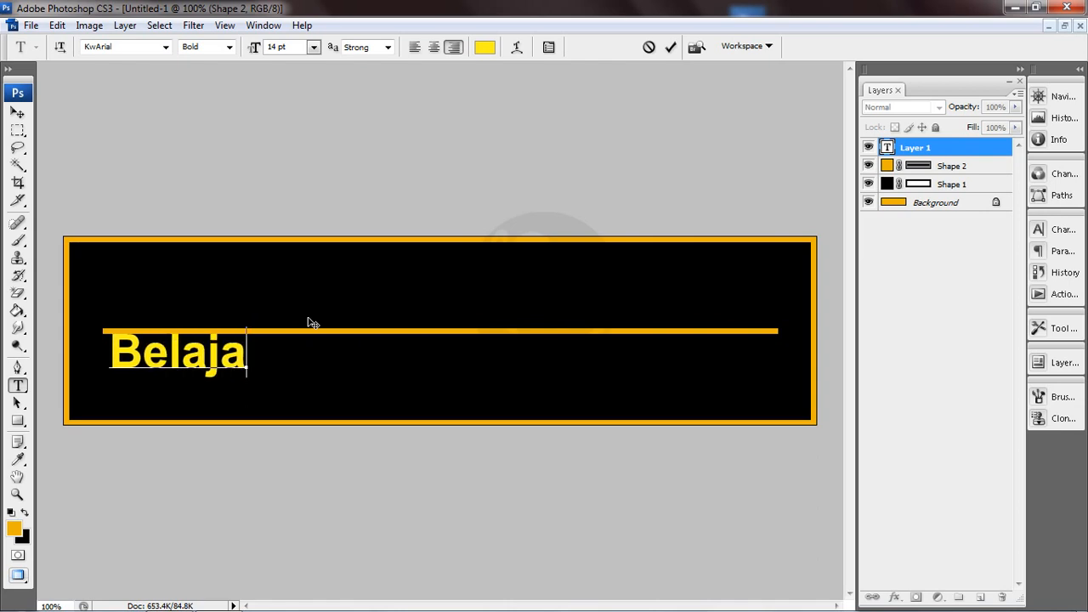
{"action": "type", "text": "r B"}
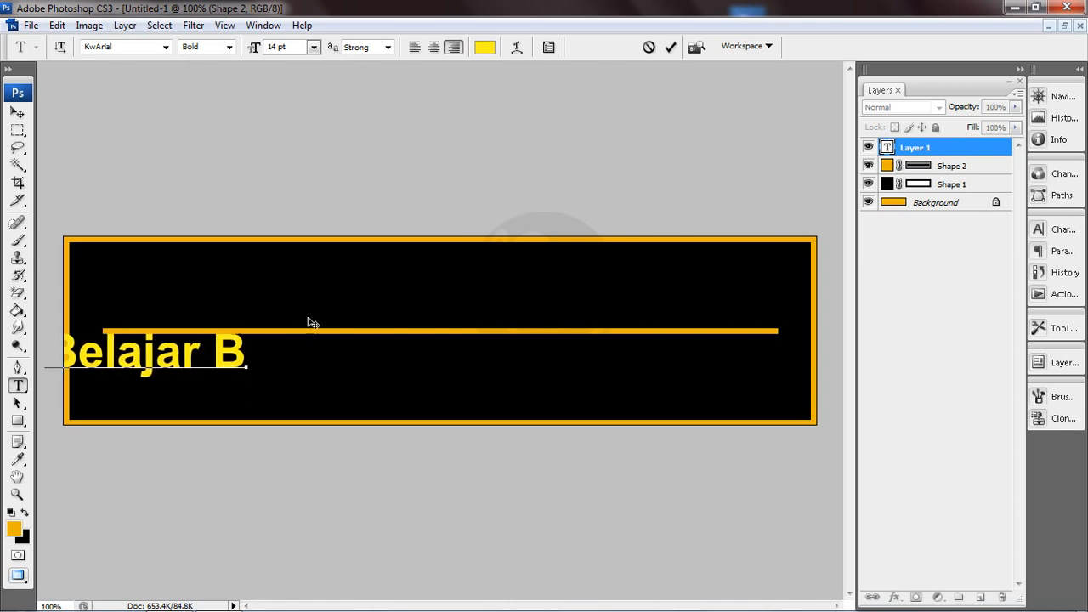
{"action": "type", "text": "ahasaBali"}
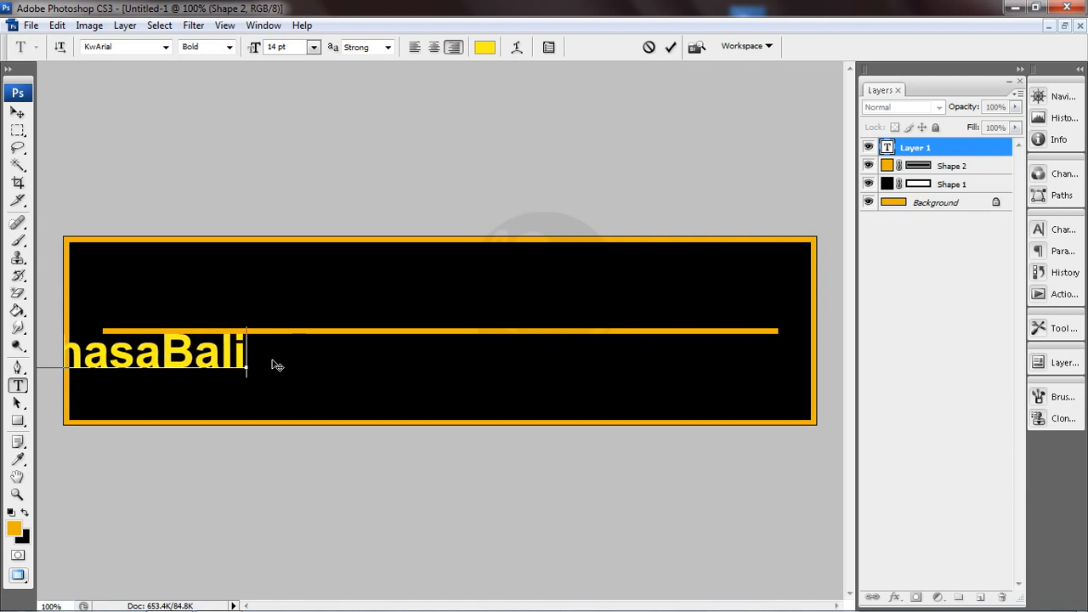
{"action": "left_click_drag", "start_coordinate": [280, 365], "coordinate": [633, 415]}
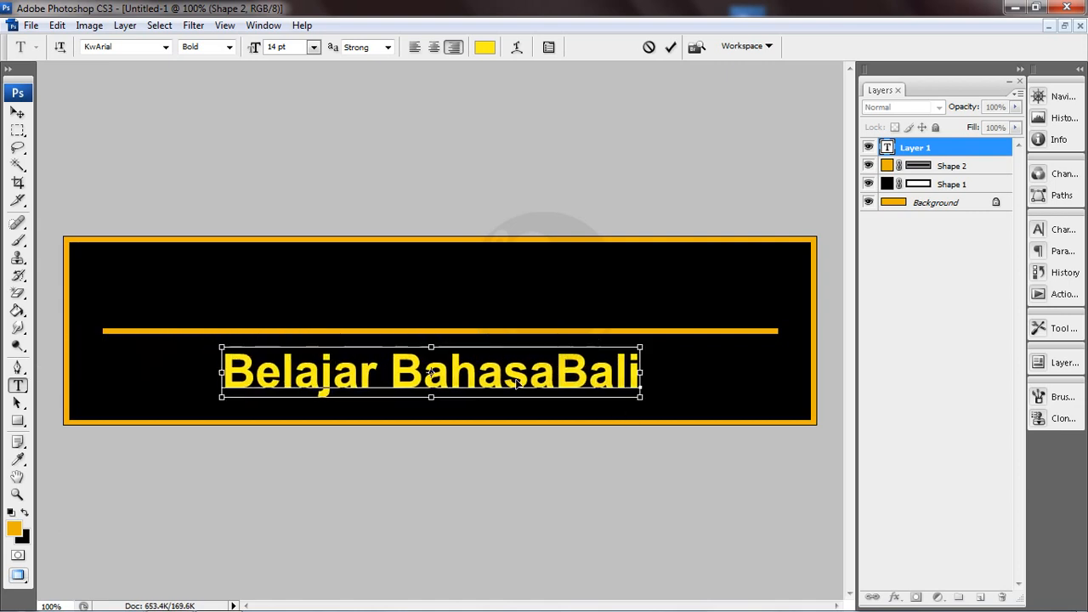
- Recolour the "Belajar BahasaBali" text to match the orange-yellow dividing bar and commit the text
{"action": "key", "text": "ctrl+a"}
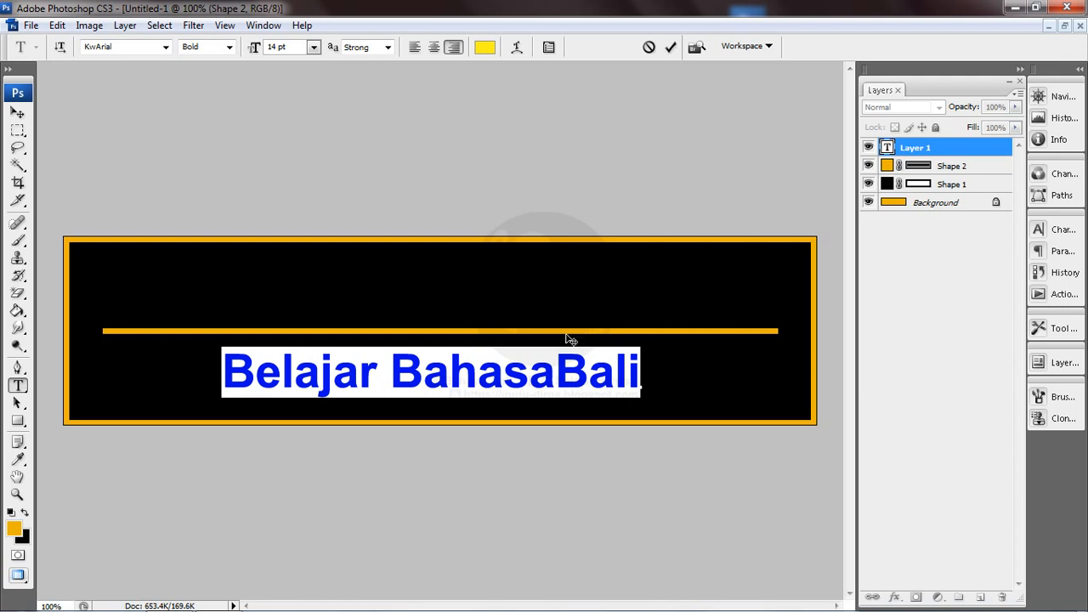
{"action": "left_click", "coordinate": [494, 50]}
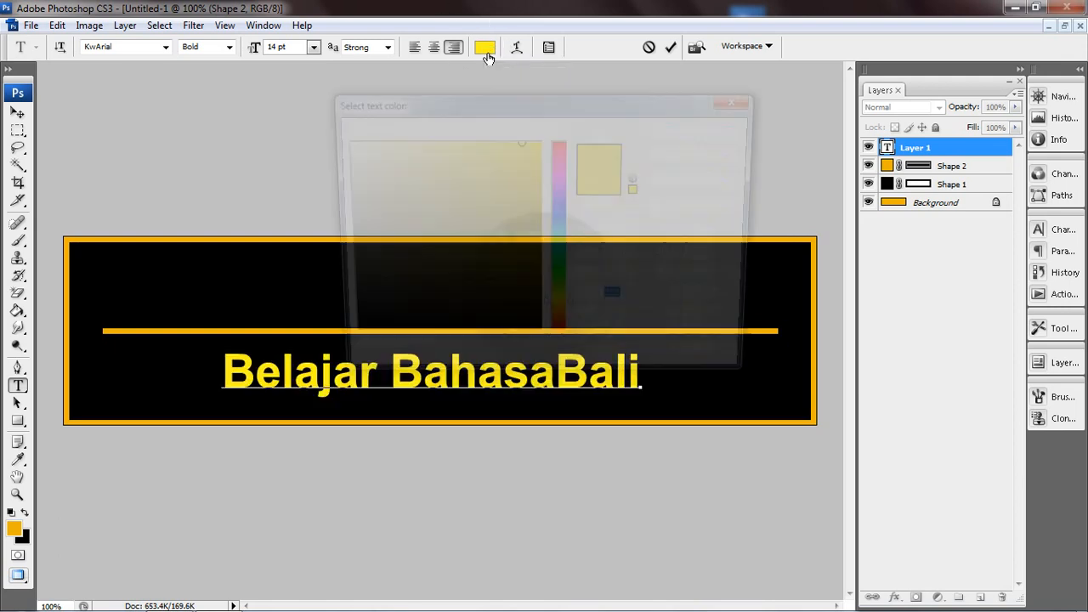
{"action": "left_click", "coordinate": [278, 329]}
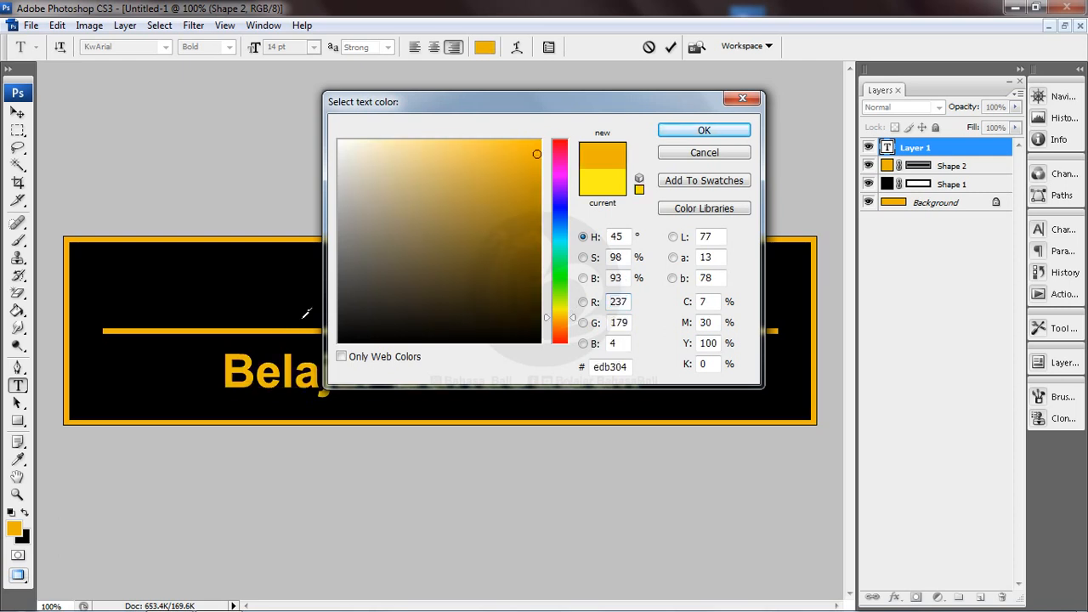
{"action": "left_click", "coordinate": [703, 129]}
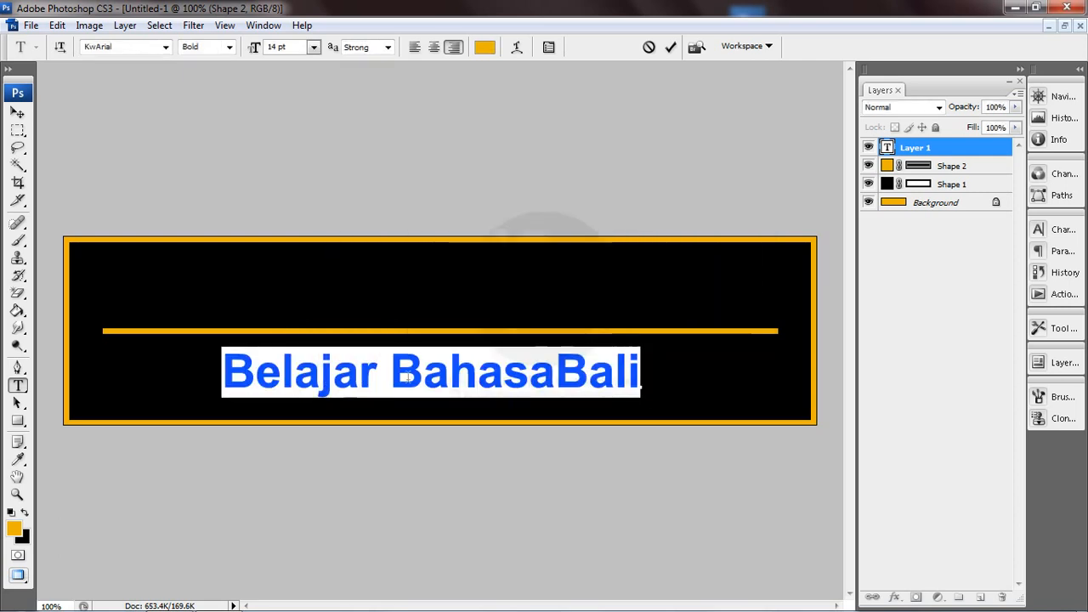
{"action": "left_click", "coordinate": [508, 417]}
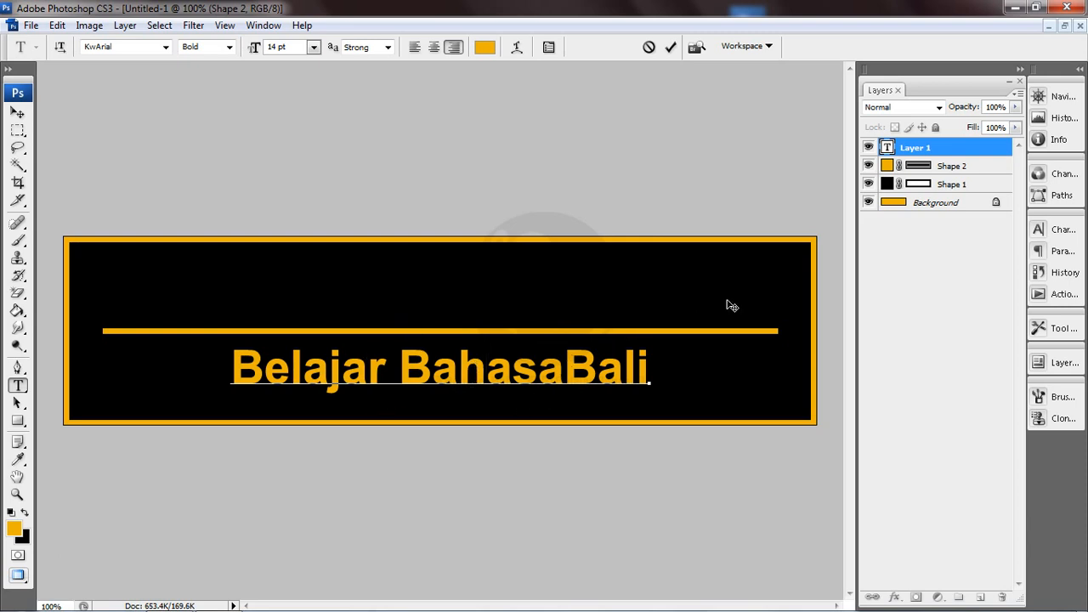
{"action": "key", "text": "ctrl+Return"}
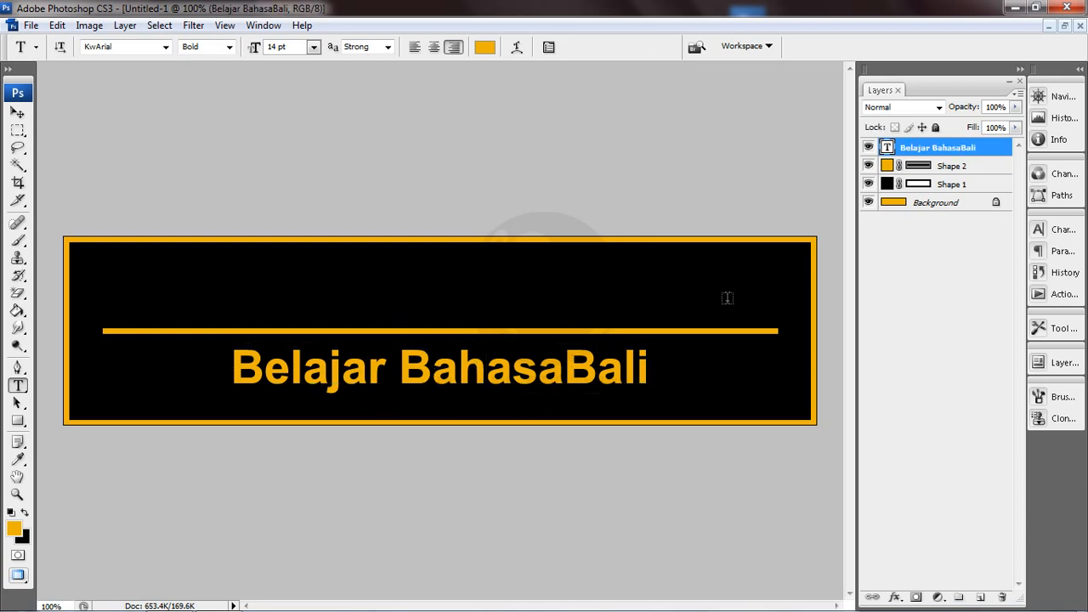
- Centre the "Belajar BahasaBali" text vertically and horizontally on the Background layer
{"action": "left_click", "coordinate": [926, 202]}
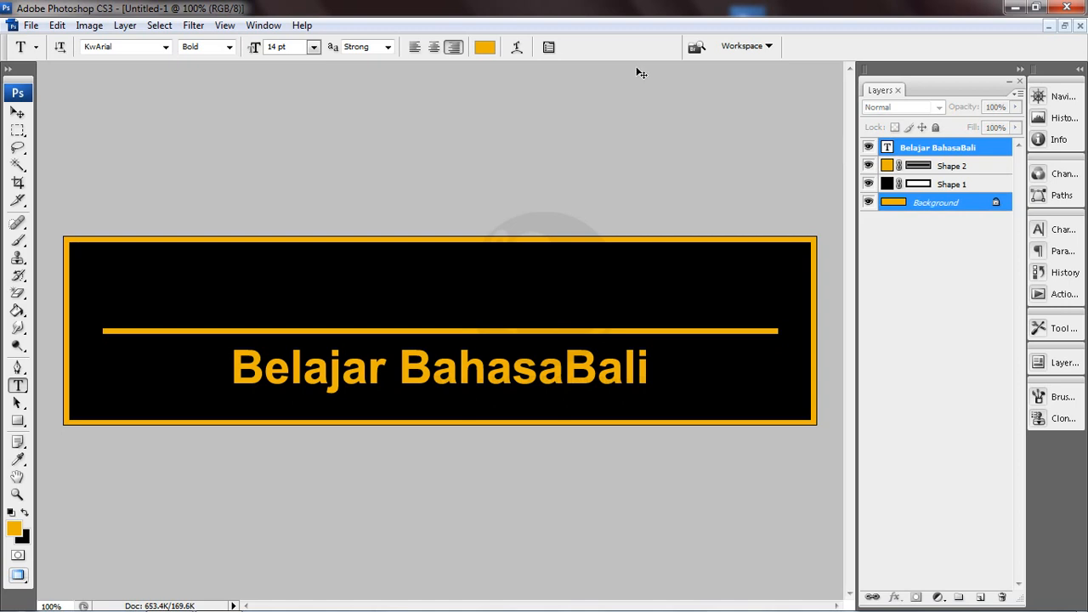
{"action": "left_click", "coordinate": [17, 114]}
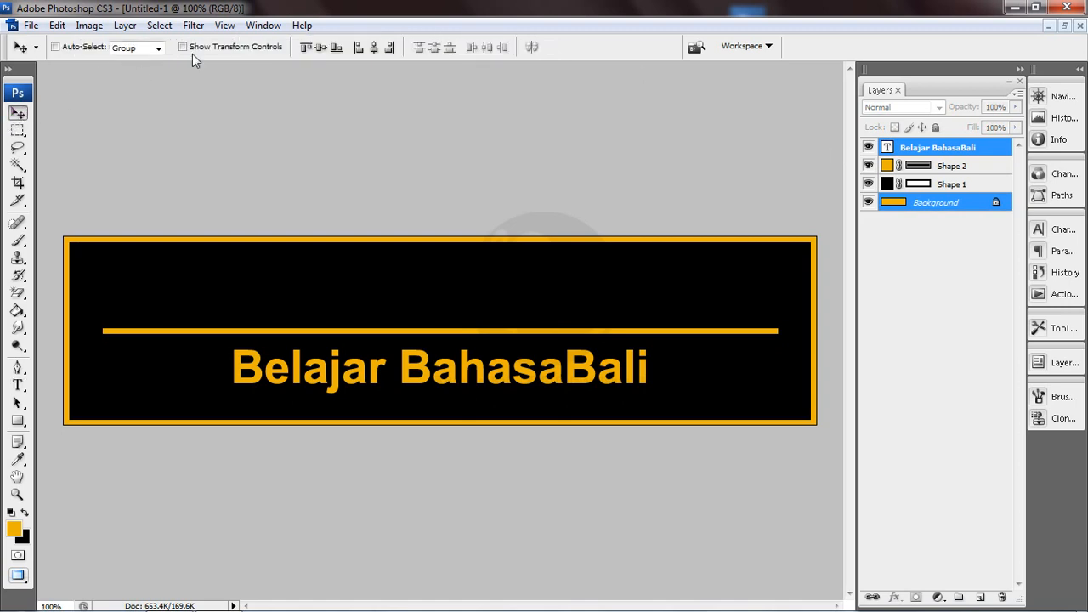
{"action": "left_click", "coordinate": [321, 47]}
{"action": "left_click", "coordinate": [372, 48]}
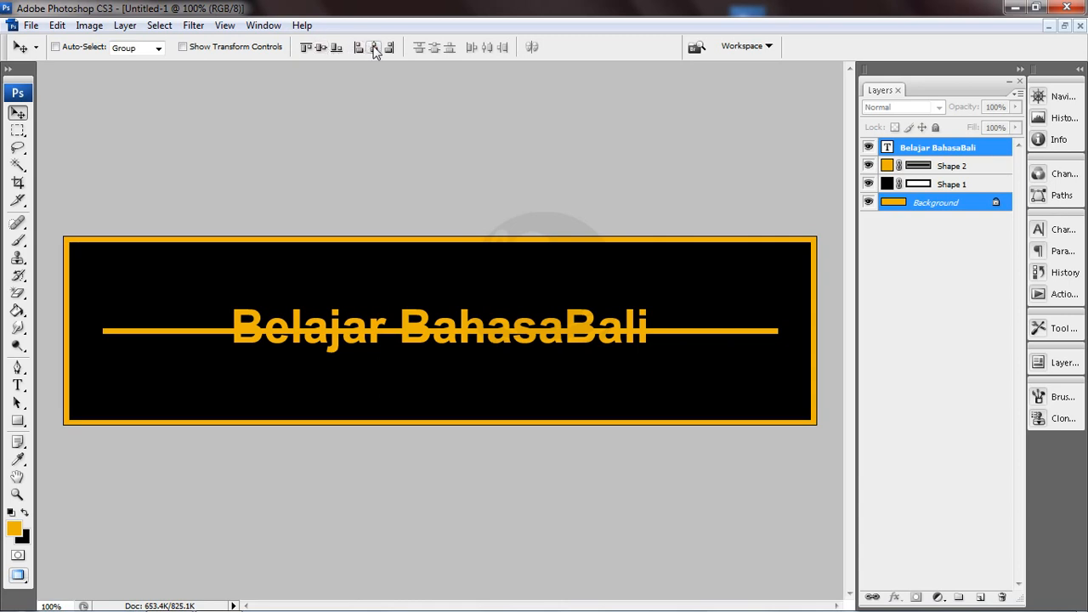
- Shift only the "Belajar BahasaBali" text straight down into the middle of the space below the dividing bar
{"action": "left_click", "coordinate": [934, 149]}
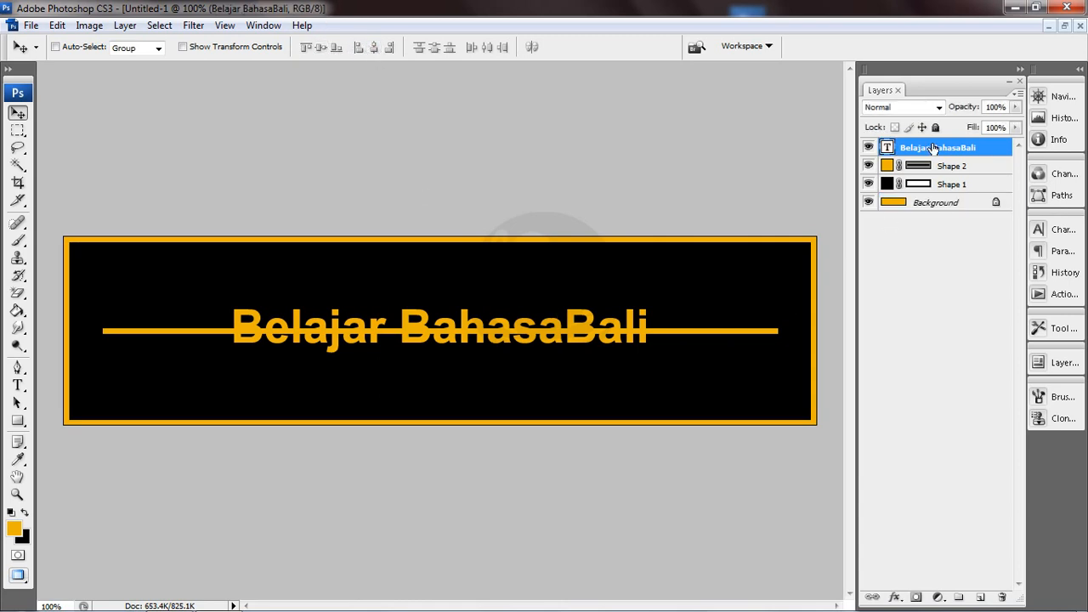
{"action": "key", "text": "shift+Down"}
{"action": "key", "text": "shift+Down"}
{"action": "key", "text": "shift+Down"}
{"action": "key", "text": "shift+Down"}
{"action": "key", "text": "shift+Down"}
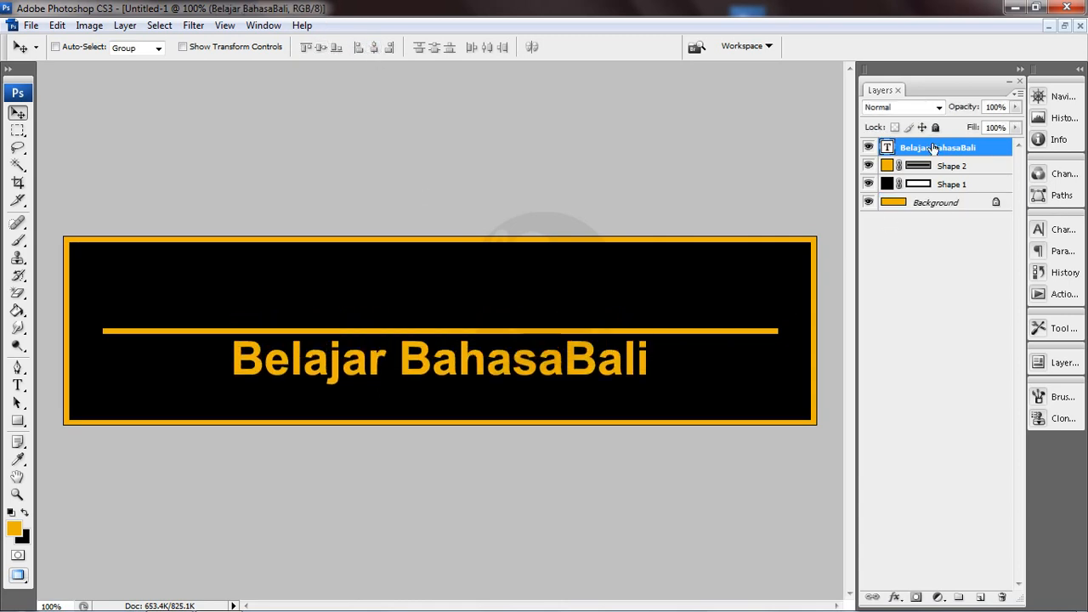
{"action": "key", "text": "shift+Down"}
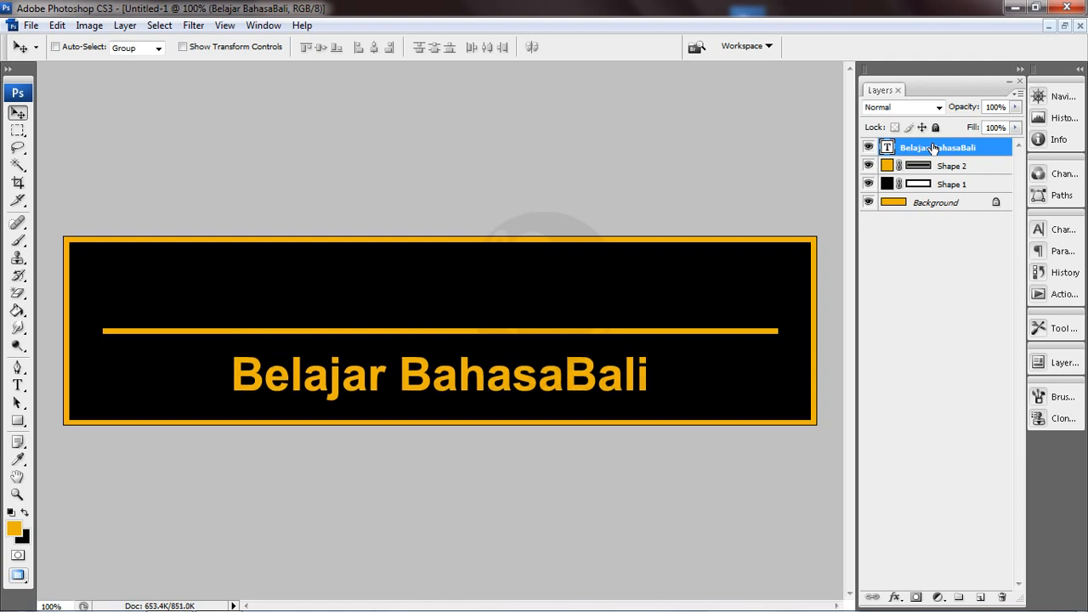
{"action": "key", "text": "shift+Down"}
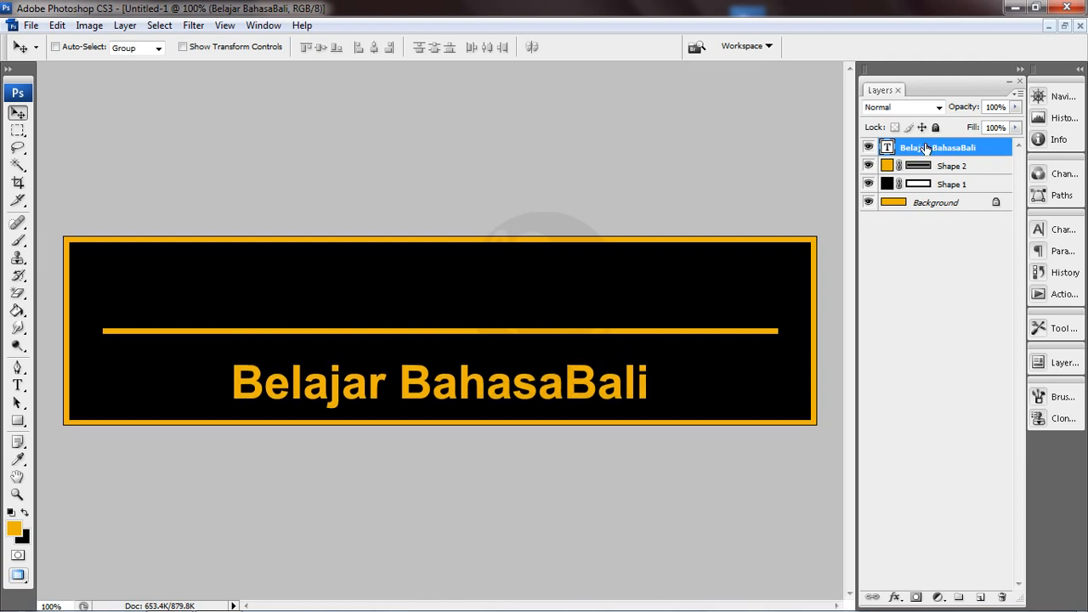
- Set the type font to Bali Simbar DJ for new text above the Shape 2 layer
{"action": "left_click", "coordinate": [950, 166]}
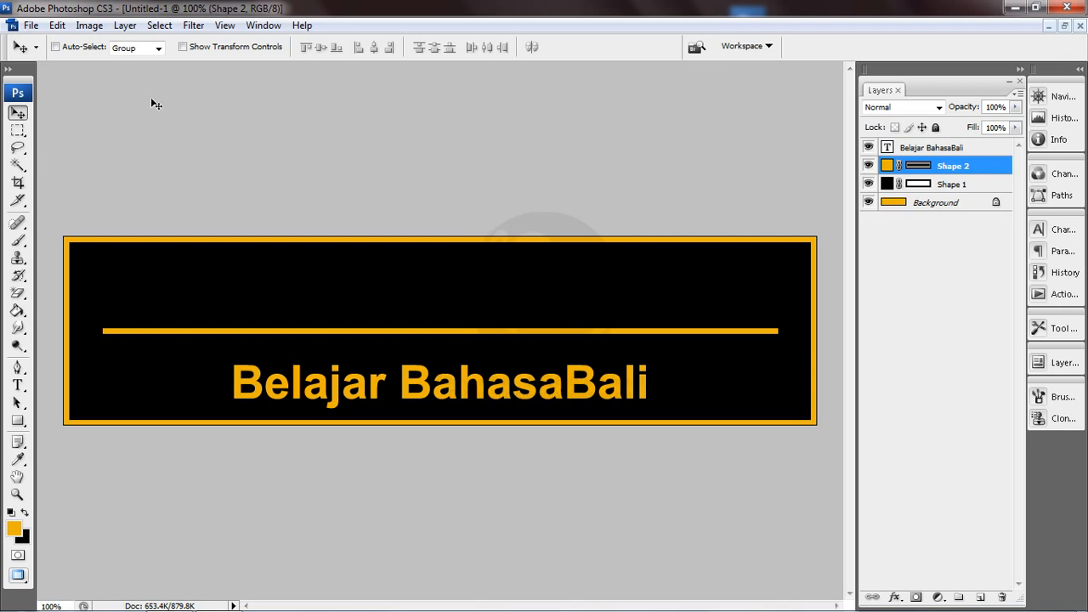
{"action": "left_click", "coordinate": [17, 385]}
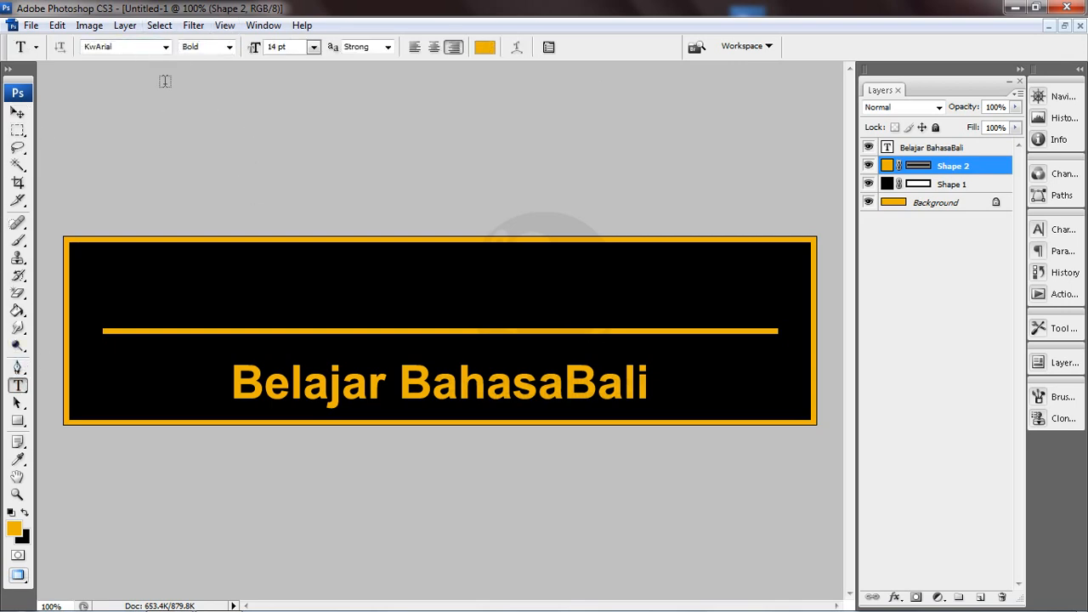
{"action": "left_click", "coordinate": [121, 47]}
{"action": "type", "text": "Bali Simbar"}
{"action": "key", "text": "Down"}
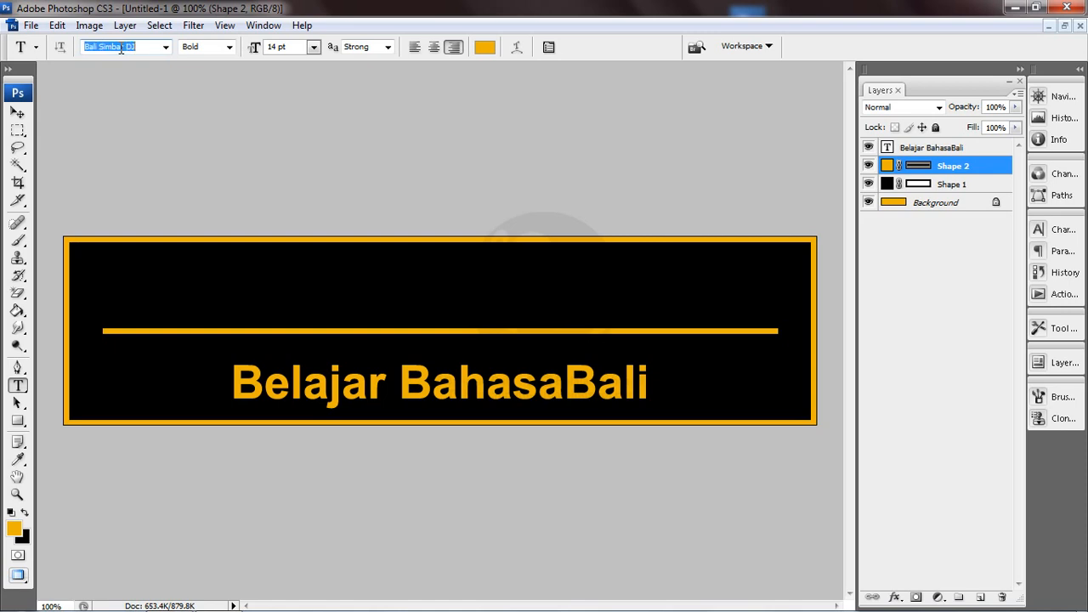
{"action": "key", "text": "Return"}
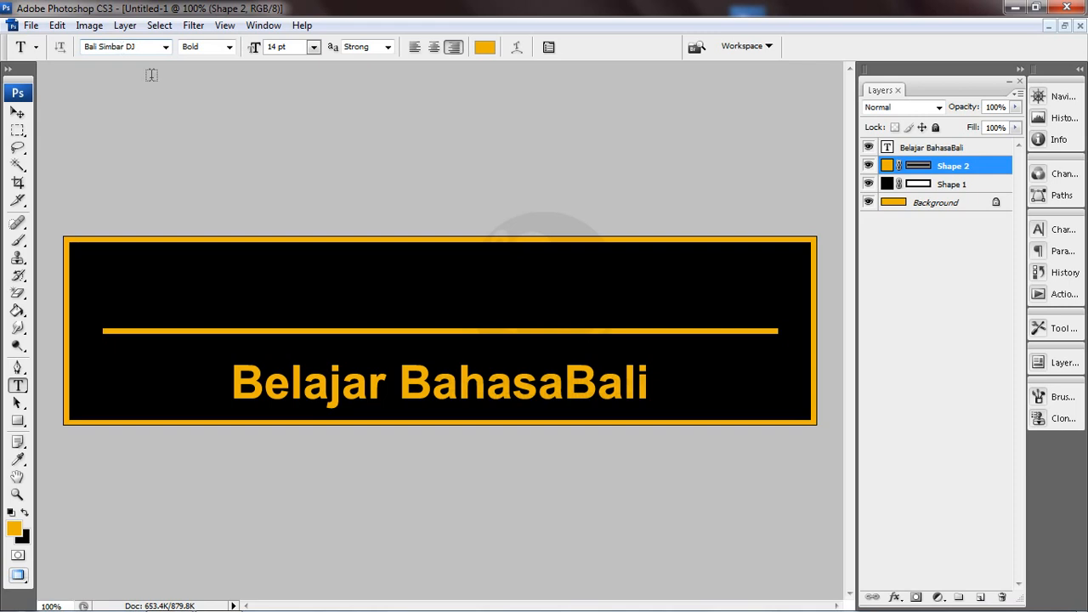
- Start a new text line above the dividing bar and enter three trial Balinese characters
{"action": "left_click", "coordinate": [345, 289]}
{"action": "type", "text": "hn"}
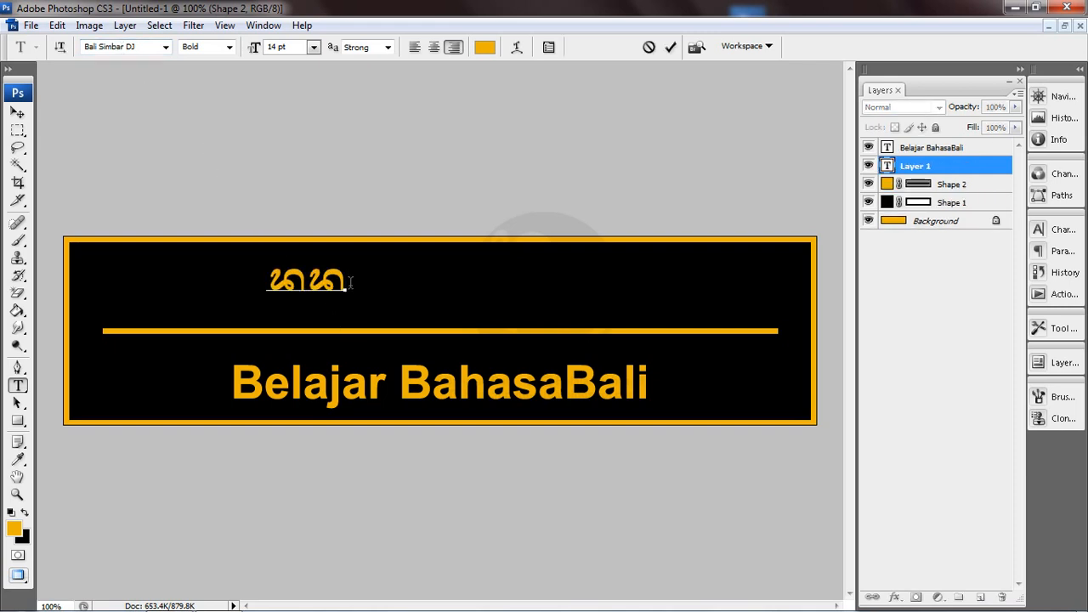
{"action": "type", "text": "c"}
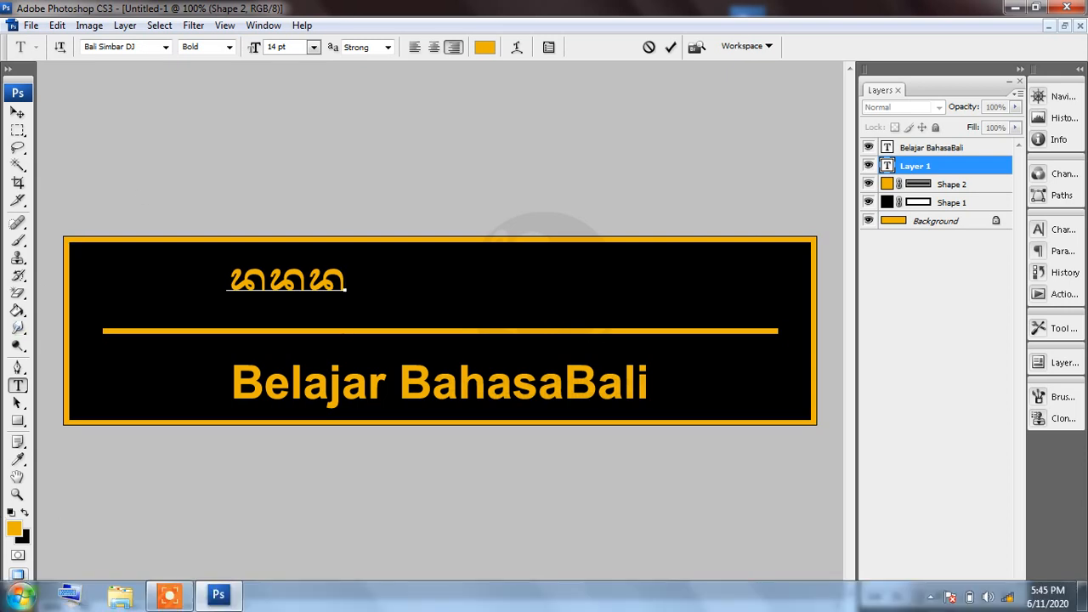
- Launch Keyman and activate its Bali Simbar Dwijendra keyboard for typing in Photoshop
{"action": "left_click", "coordinate": [18, 595]}
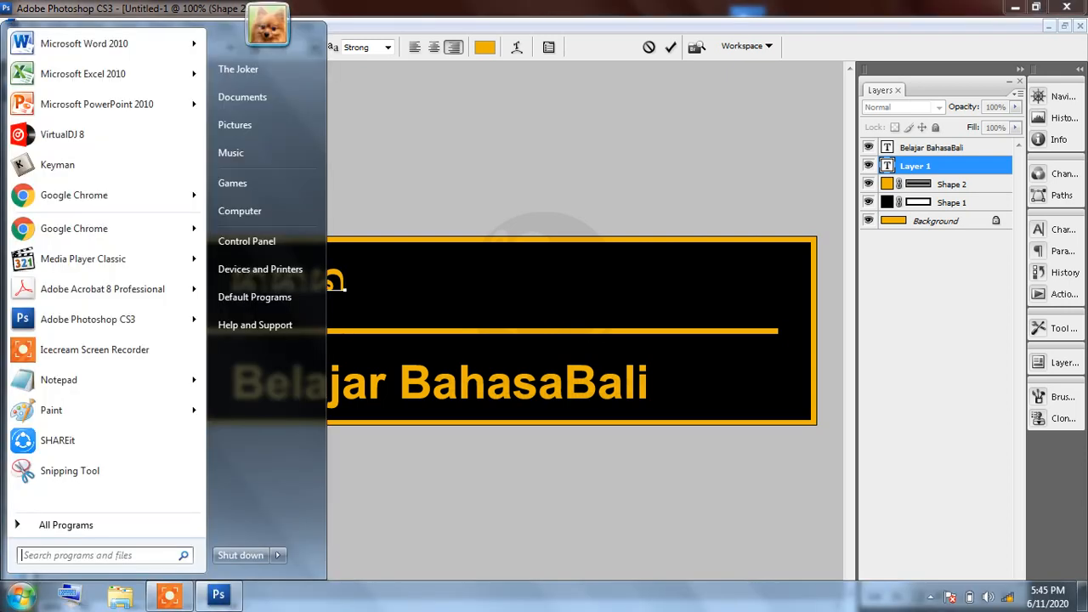
{"action": "left_click", "coordinate": [64, 168]}
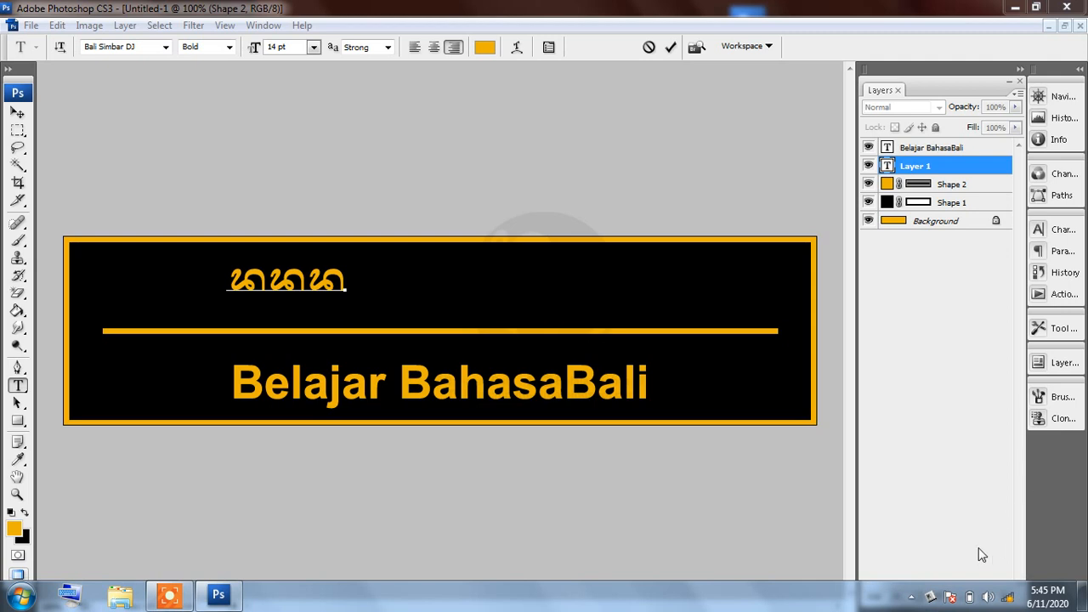
{"action": "left_click", "coordinate": [930, 599]}
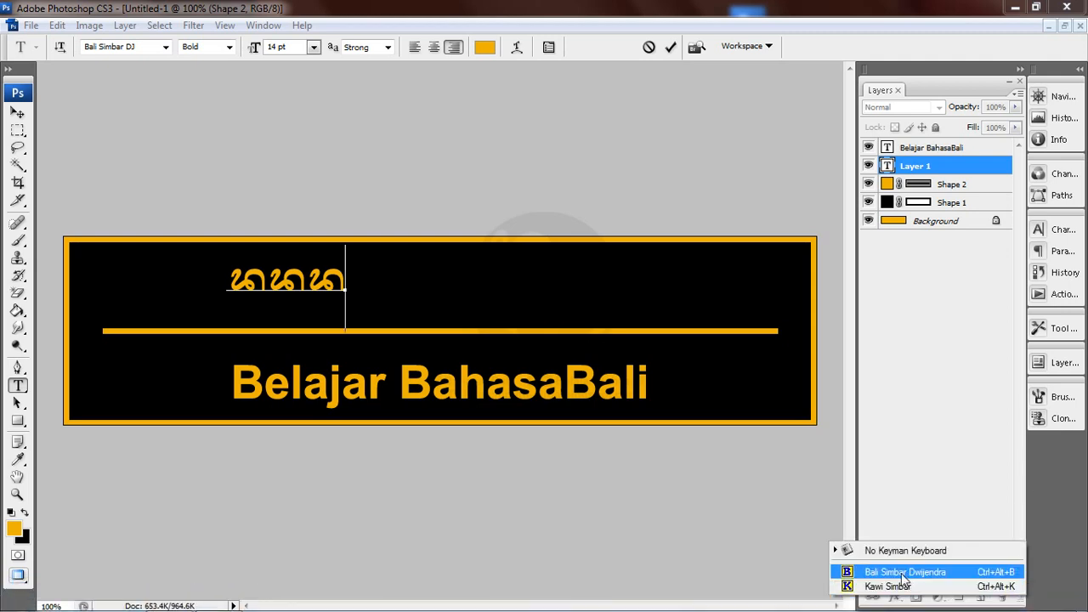
{"action": "left_click", "coordinate": [903, 576]}
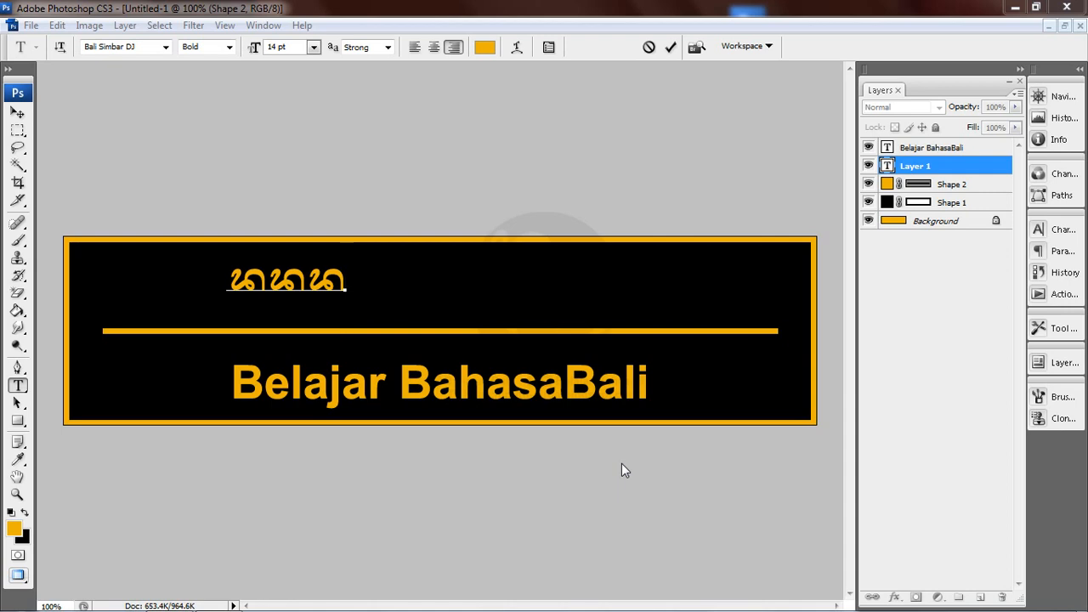
{"action": "mouse_move", "coordinate": [695, 518]}
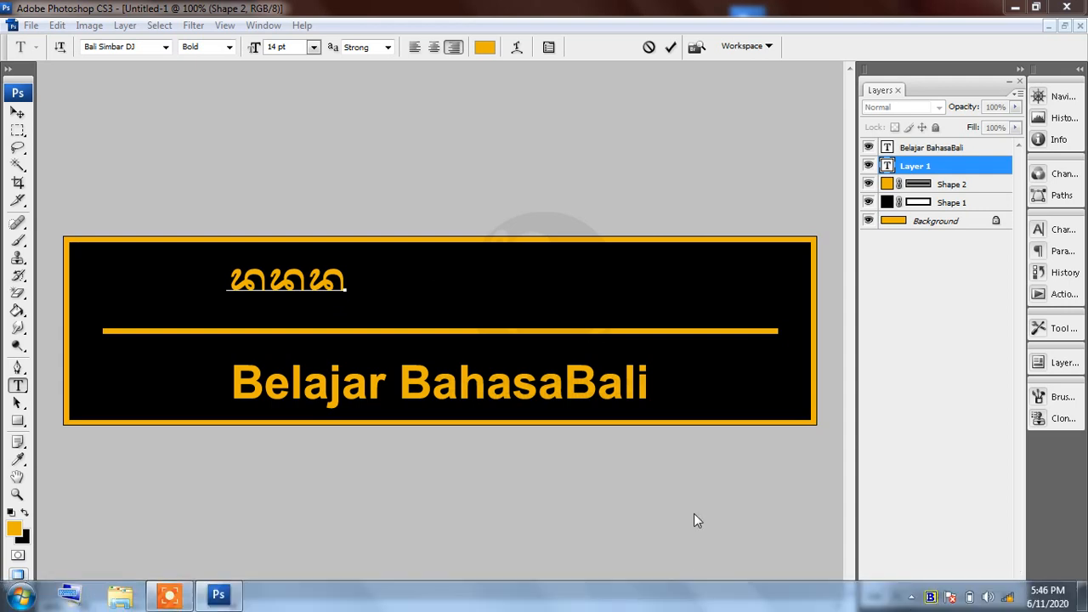
{"action": "left_click", "coordinate": [930, 601]}
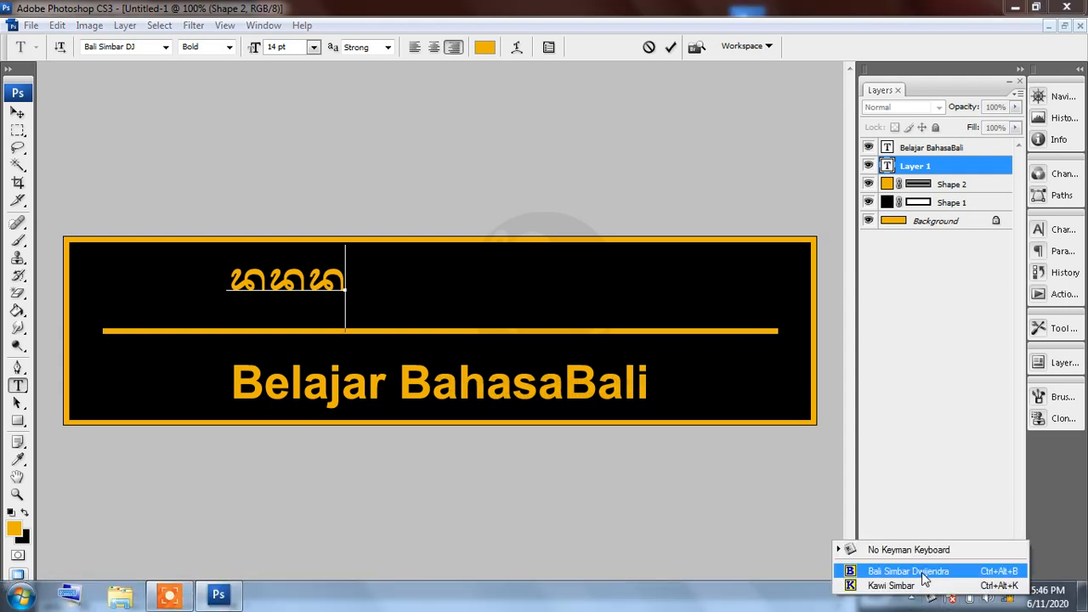
{"action": "left_click", "coordinate": [855, 578]}
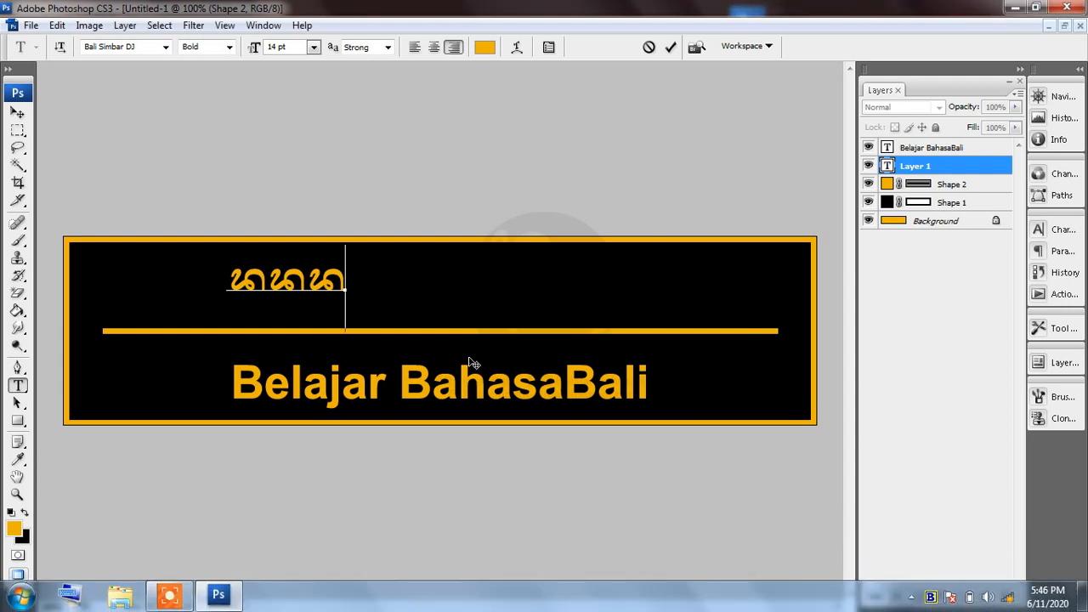
- Replace the three trial characters with the Balinese script spelling of "Belajar Bahasa Bali", ending with the closing punctuation mark
{"action": "left_click_drag", "start_coordinate": [226, 277], "coordinate": [447, 279]}
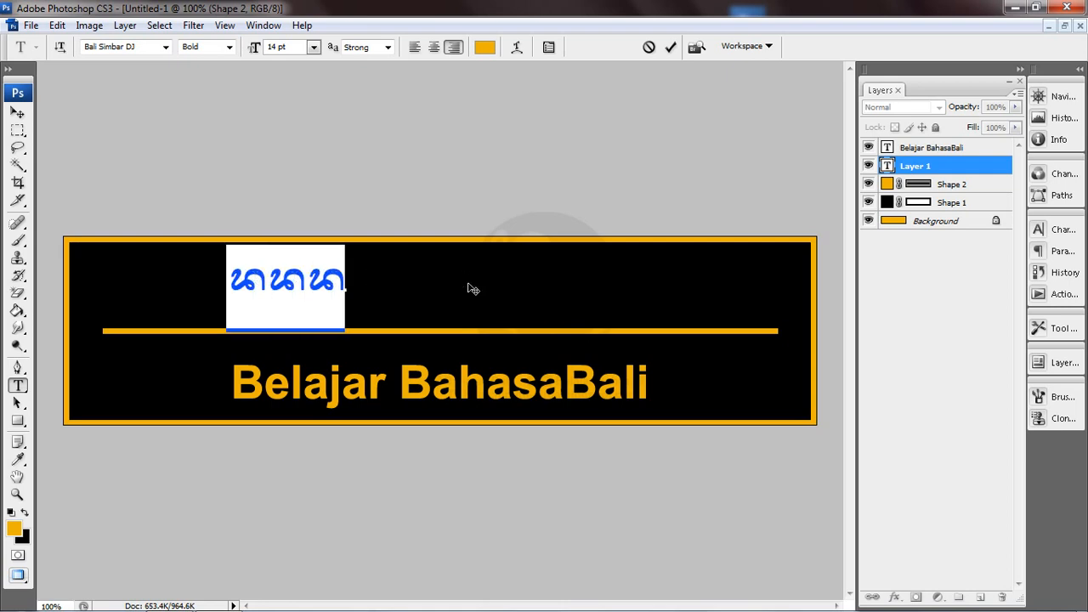
{"action": "type", "text": "bali"}
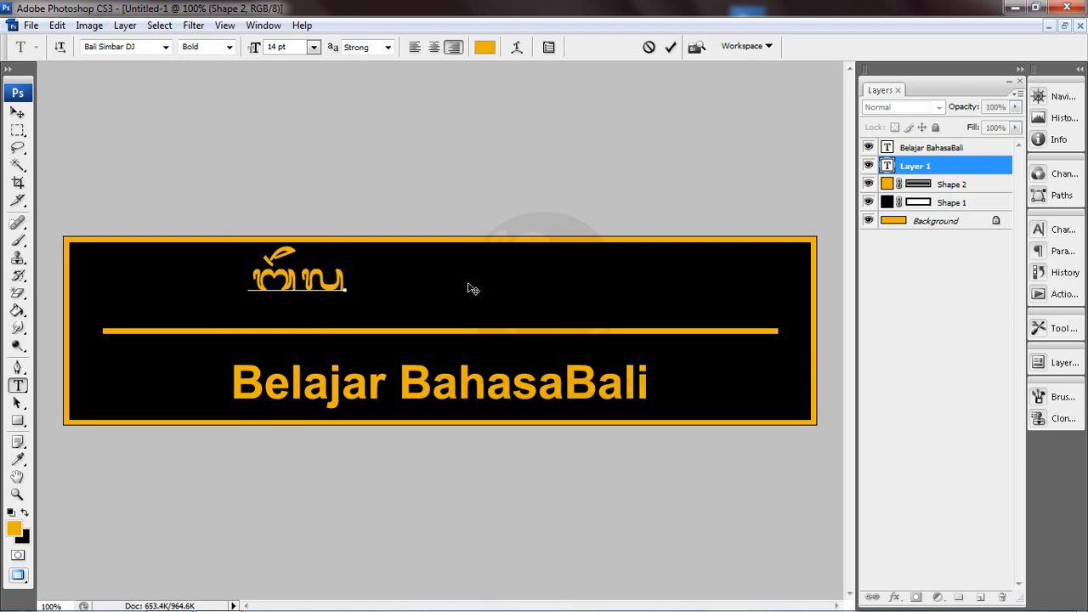
{"action": "type", "text": "jr?"}
{"action": "key", "text": "BackSpace"}
{"action": "key", "text": "BackSpace"}
{"action": "type", "text": "/"}
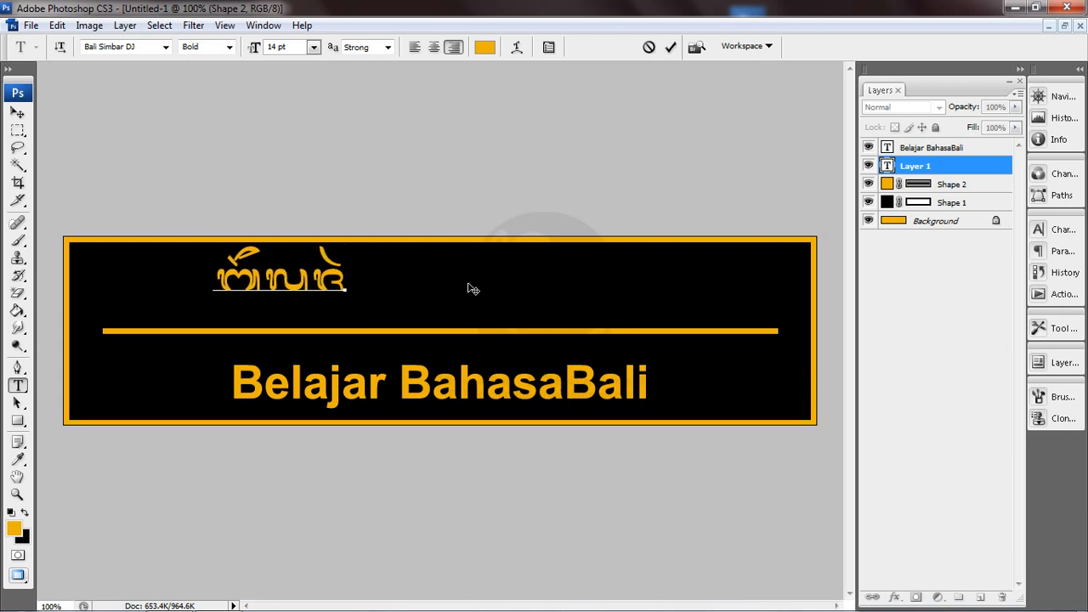
{"action": "type", "text": "bhs"}
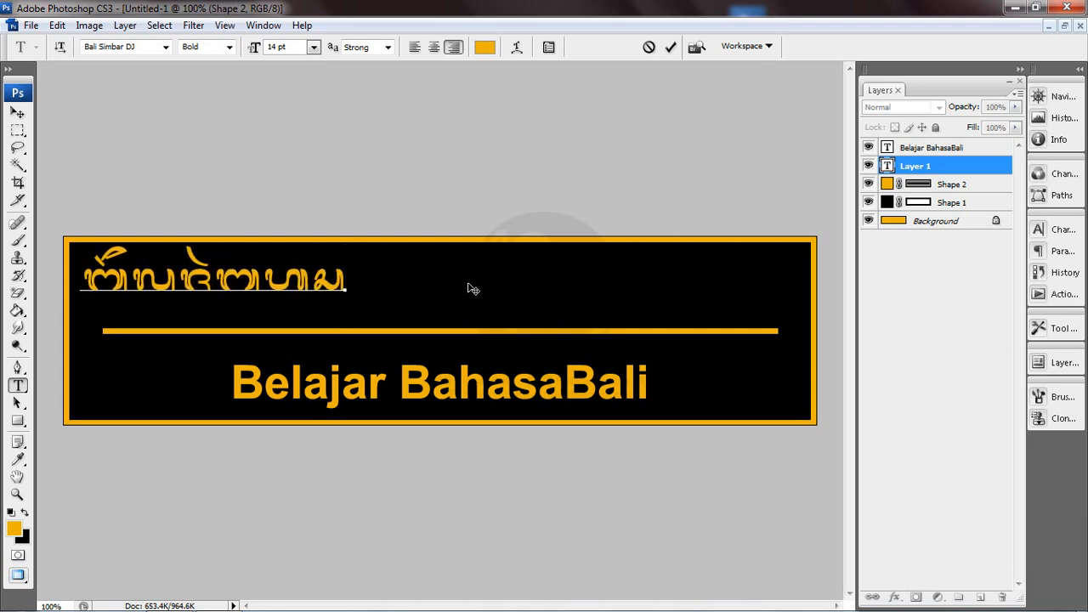
{"action": "type", "text": "bli."}
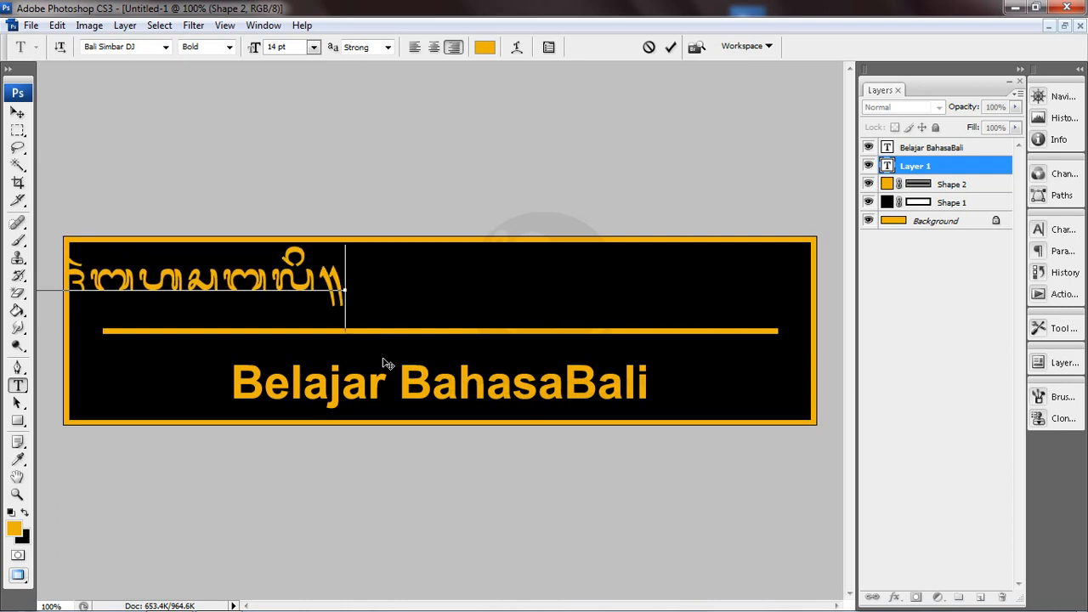
- Place the Balinese line in the space above the dividing bar and align its horizontal centre with the Background layer
{"action": "left_click_drag", "start_coordinate": [384, 364], "coordinate": [644, 366]}
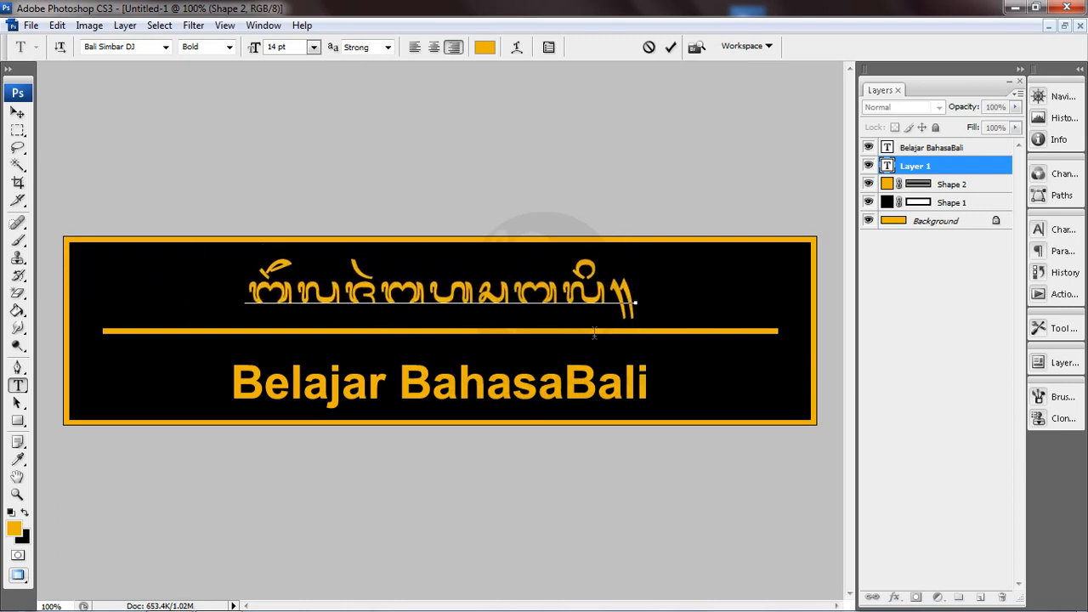
{"action": "key", "text": "ctrl+Return"}
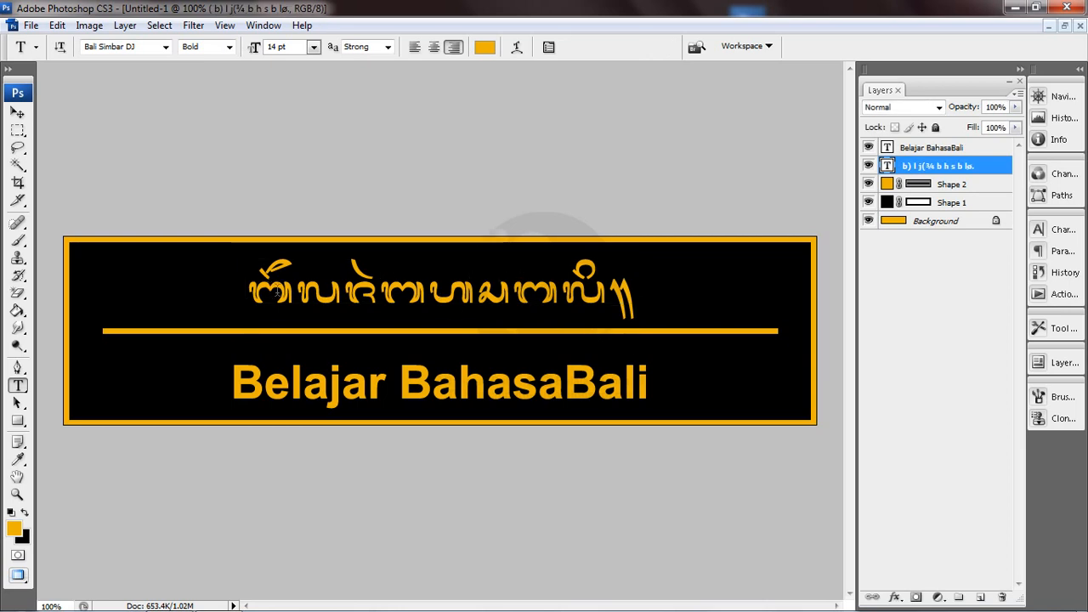
{"action": "left_click", "coordinate": [17, 112]}
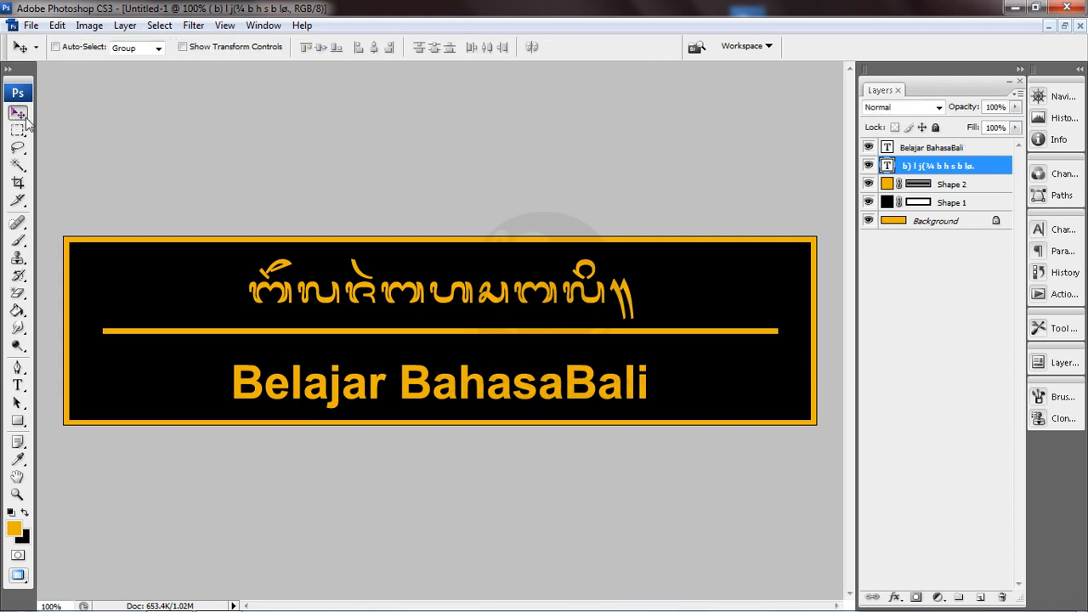
{"action": "left_click", "coordinate": [956, 221], "text": "ctrl"}
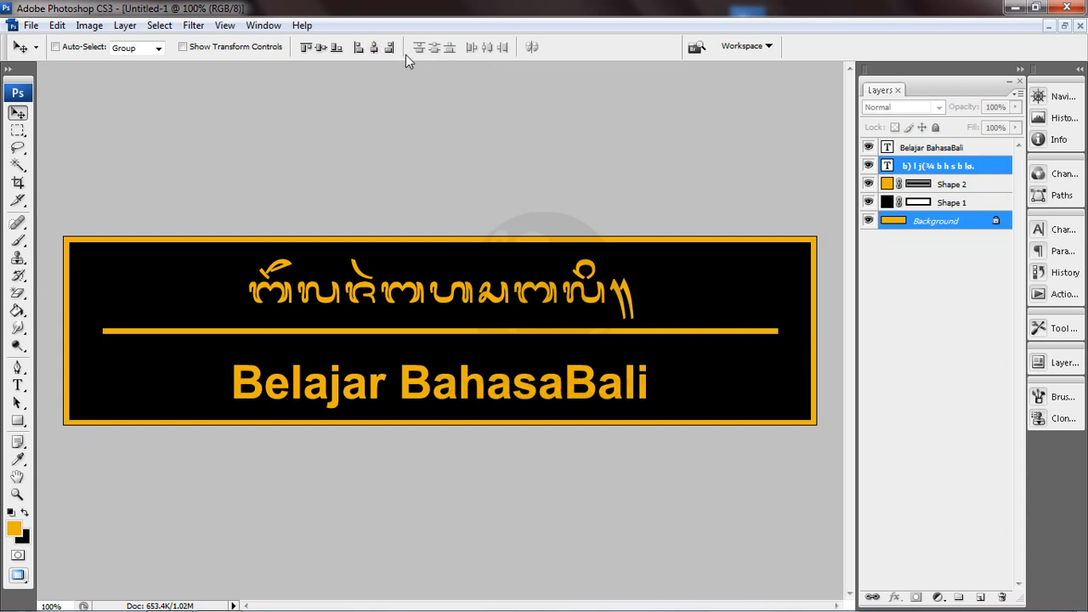
{"action": "left_click", "coordinate": [375, 49]}
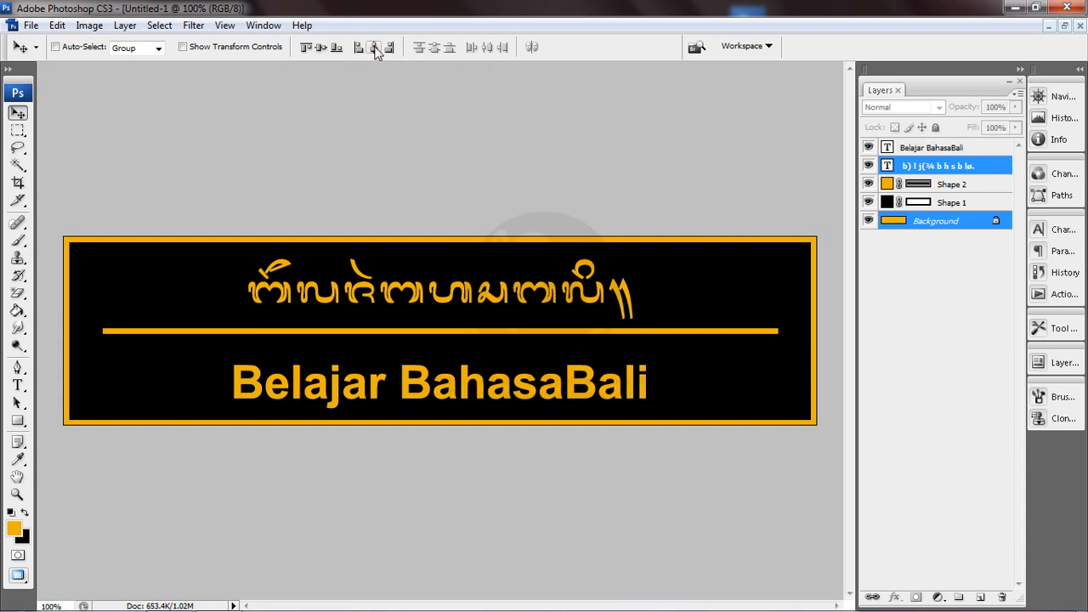
- Nudge the Shape 2 dividing bar slightly straight down, away from the Balinese text
{"action": "left_click", "coordinate": [949, 225]}
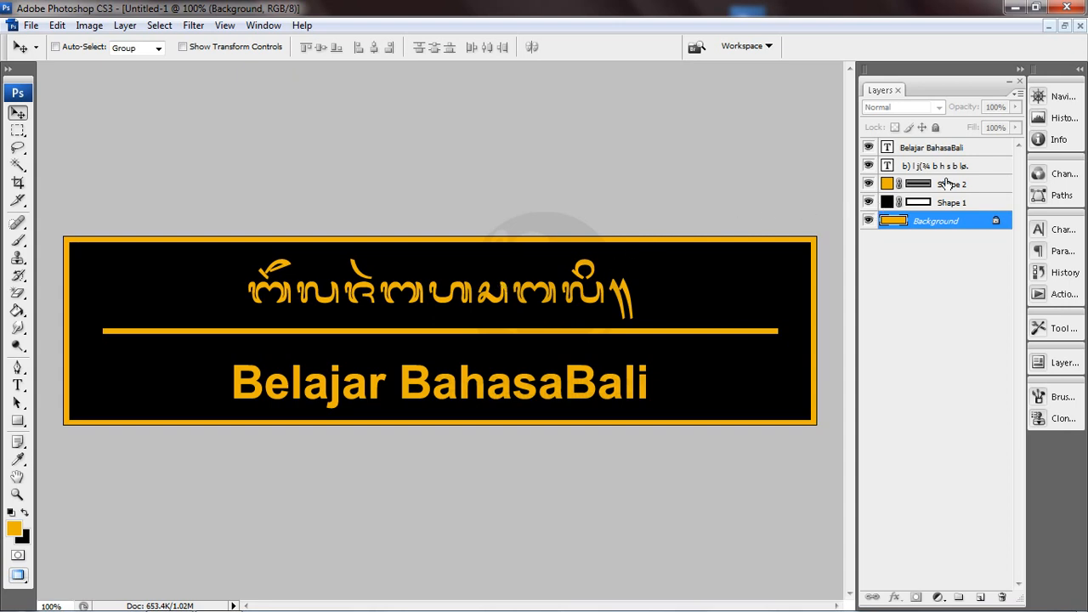
{"action": "left_click", "coordinate": [981, 187]}
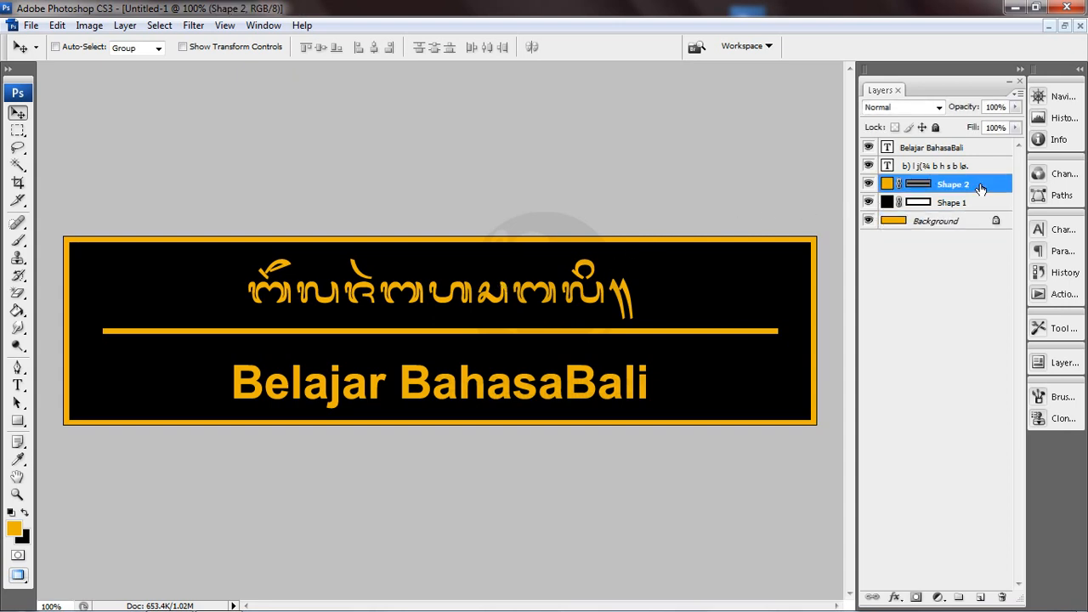
{"action": "key", "text": "Down"}
{"action": "key", "text": "Down"}
{"action": "key", "text": "Down"}
{"action": "key", "text": "Down"}
{"action": "key", "text": "Down"}
{"action": "key", "text": "Down"}
{"action": "key", "text": "Down"}
{"action": "key", "text": "Down"}
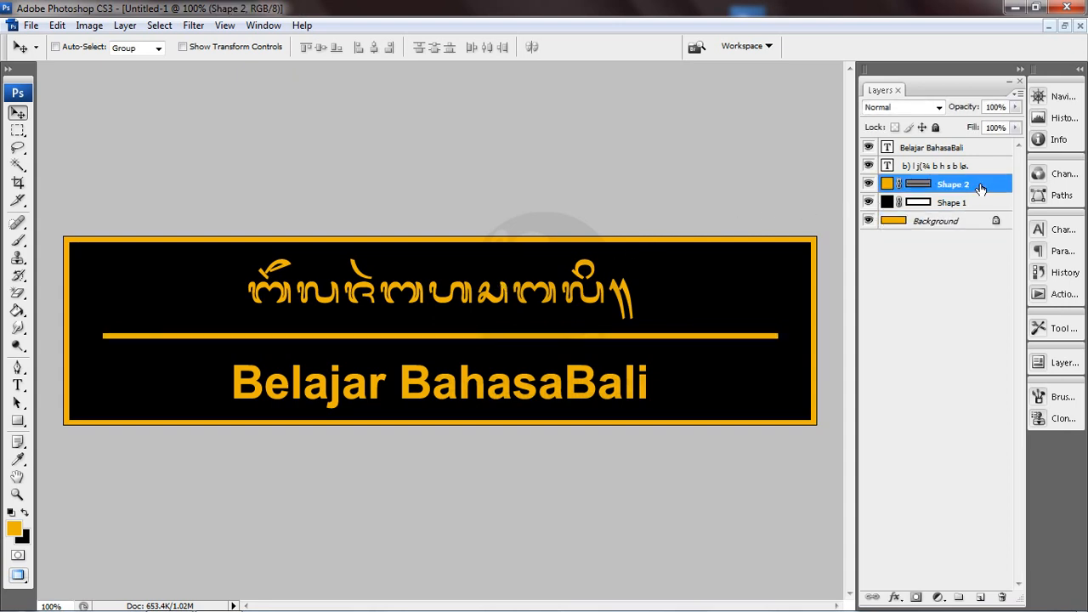
{"action": "key", "text": "Down"}
{"action": "key", "text": "Down"}
{"action": "key", "text": "Down"}
{"action": "key", "text": "Down"}
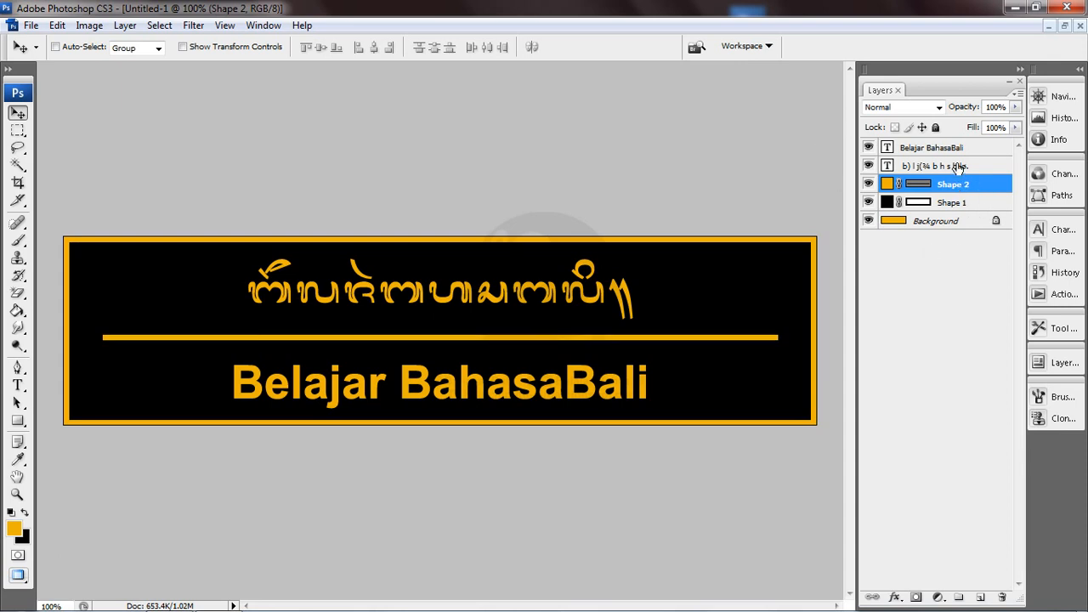
- Select the Balinese text layer and switch Keyman to No Keyman Keyboard
{"action": "left_click", "coordinate": [952, 167]}
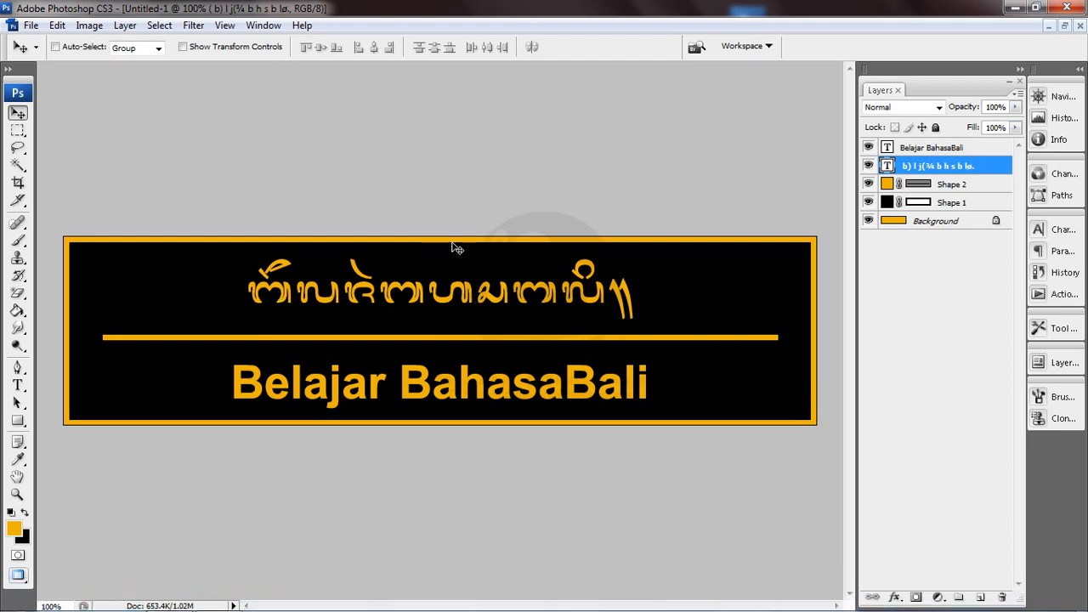
{"action": "mouse_move", "coordinate": [929, 599]}
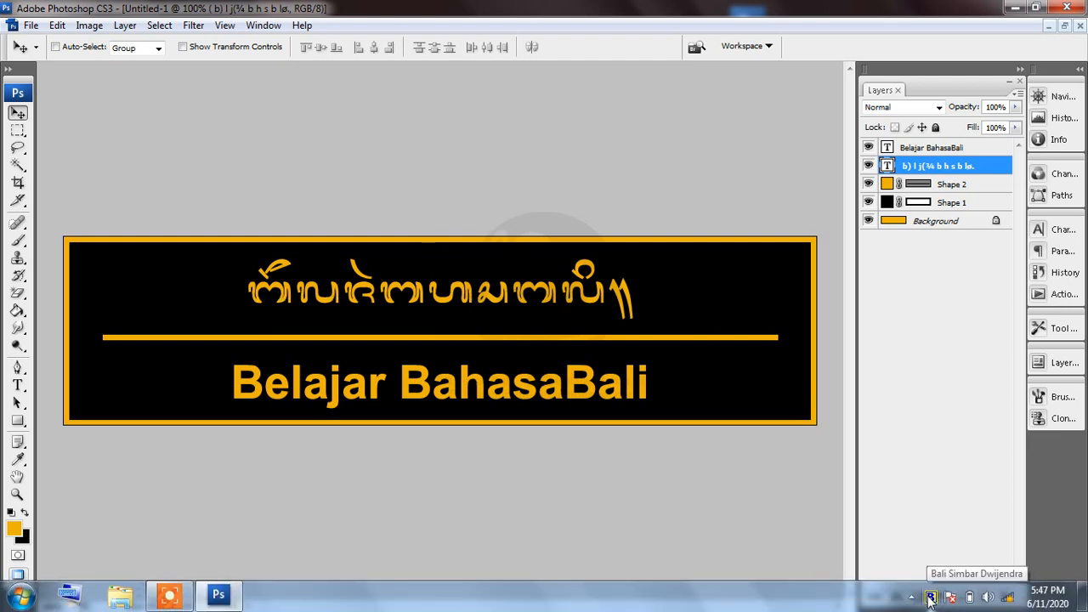
{"action": "left_click", "coordinate": [930, 599]}
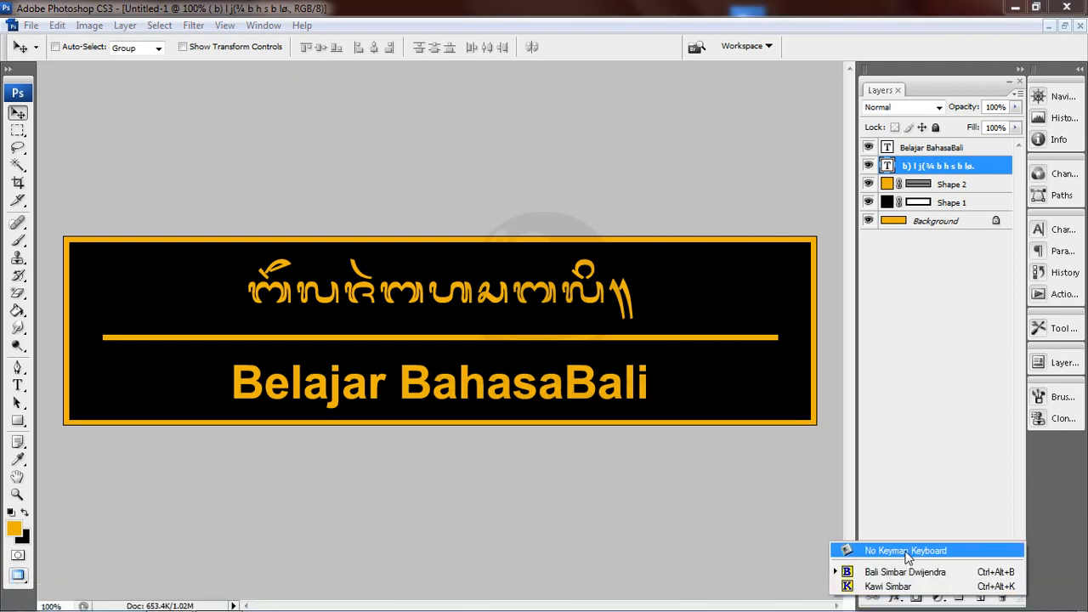
{"action": "left_click", "coordinate": [906, 552]}
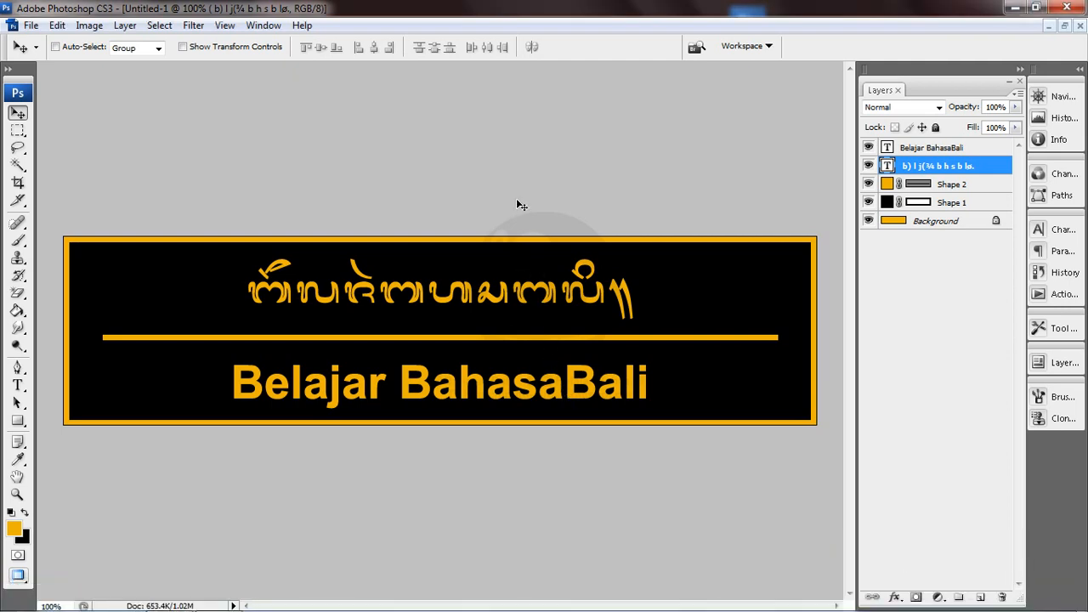
- Enlarge the Balinese text proportionally about its centre to 110%
{"action": "key", "text": "ctrl+t"}
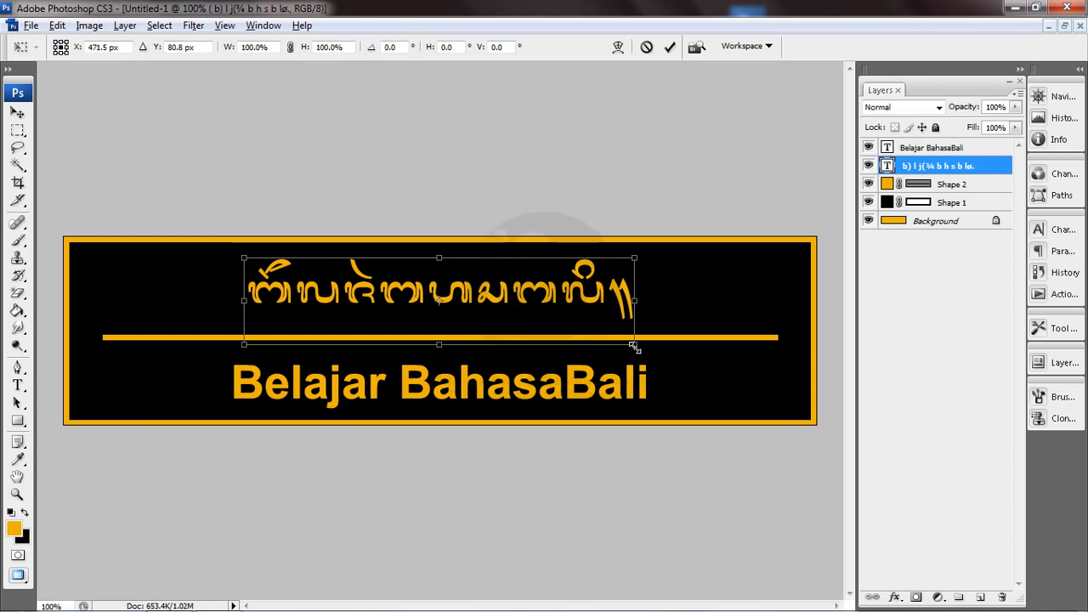
{"action": "left_click_drag", "start_coordinate": [634, 346], "coordinate": [653, 359]}
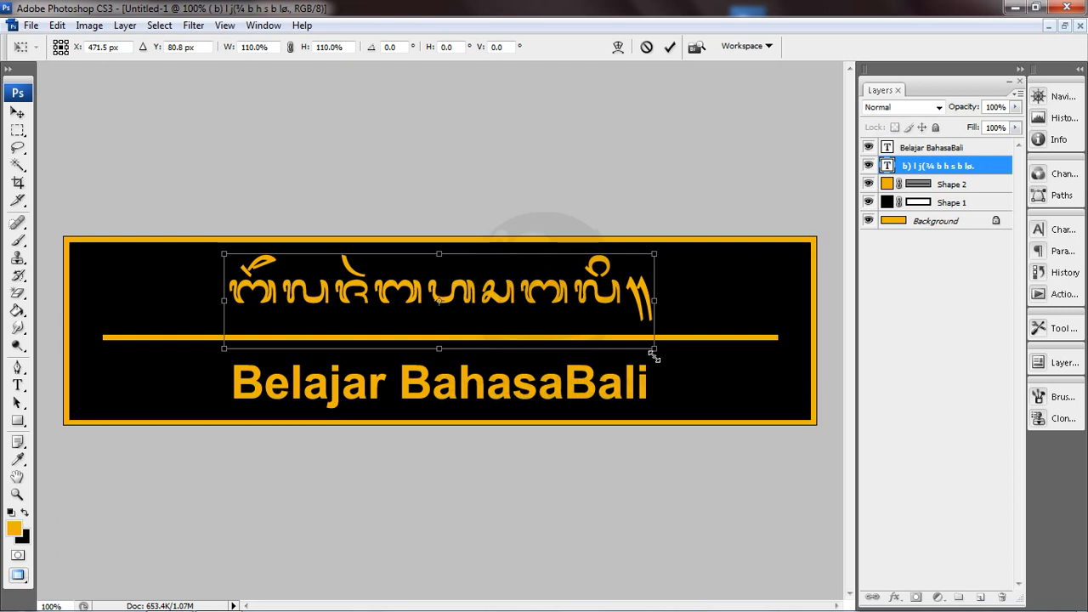
{"action": "key", "text": "Return"}
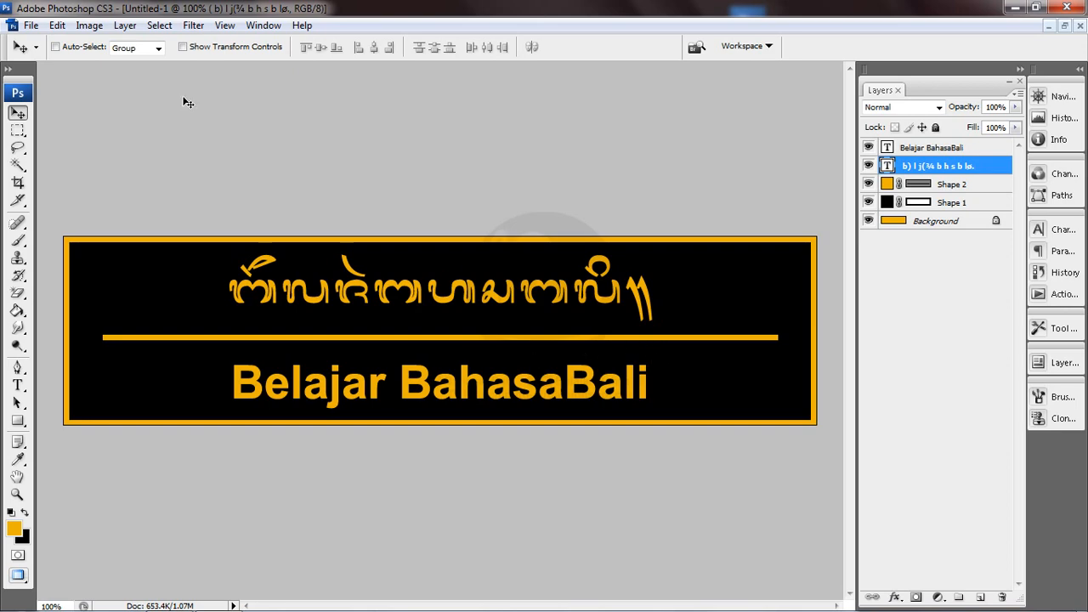
- Save the design on the BISNIS (F:) drive as a layered Photoshop file named "nametag aksara bali"
{"action": "left_click", "coordinate": [30, 25]}
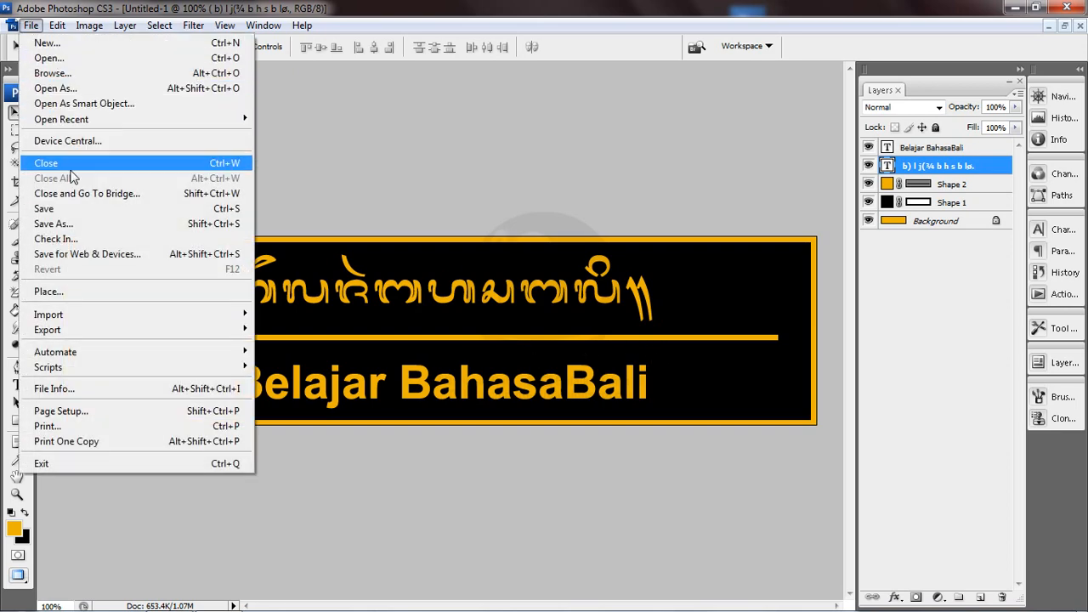
{"action": "left_click", "coordinate": [69, 224]}
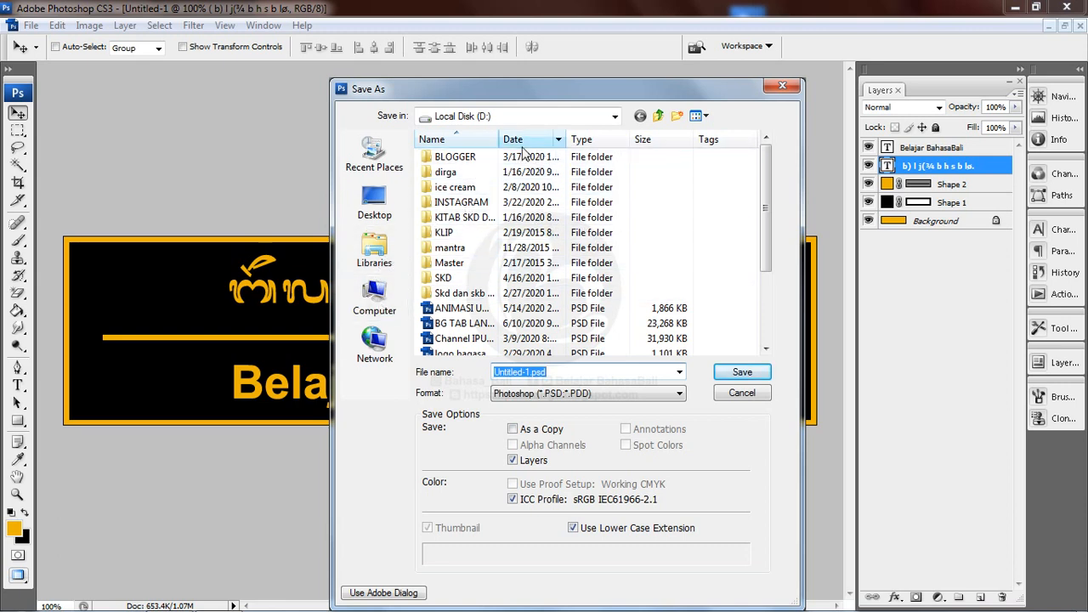
{"action": "left_click", "coordinate": [374, 297]}
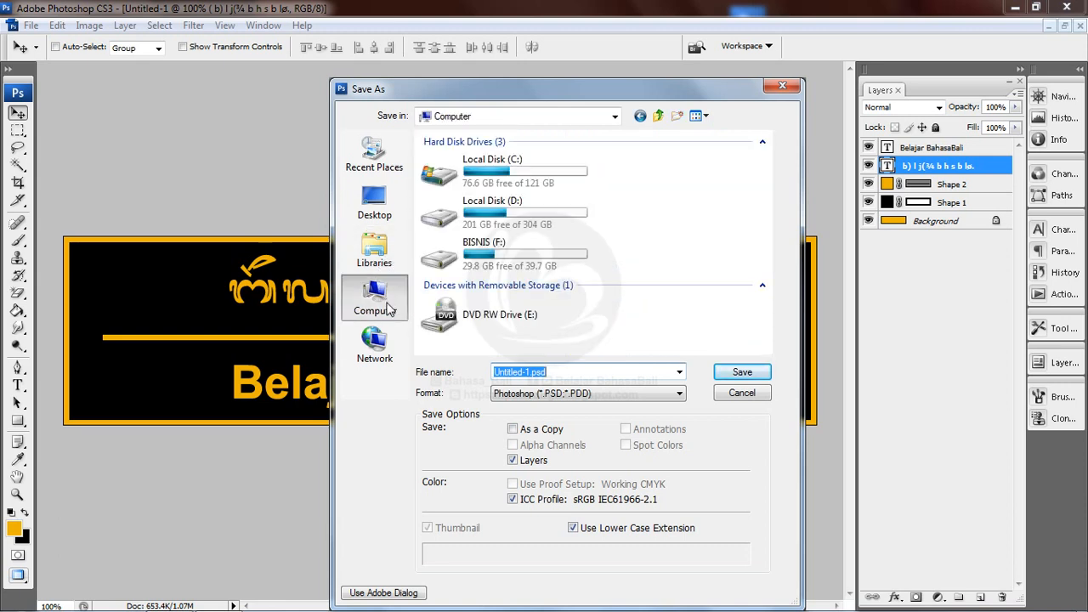
{"action": "left_click", "coordinate": [499, 263]}
{"action": "double_click", "coordinate": [499, 263]}
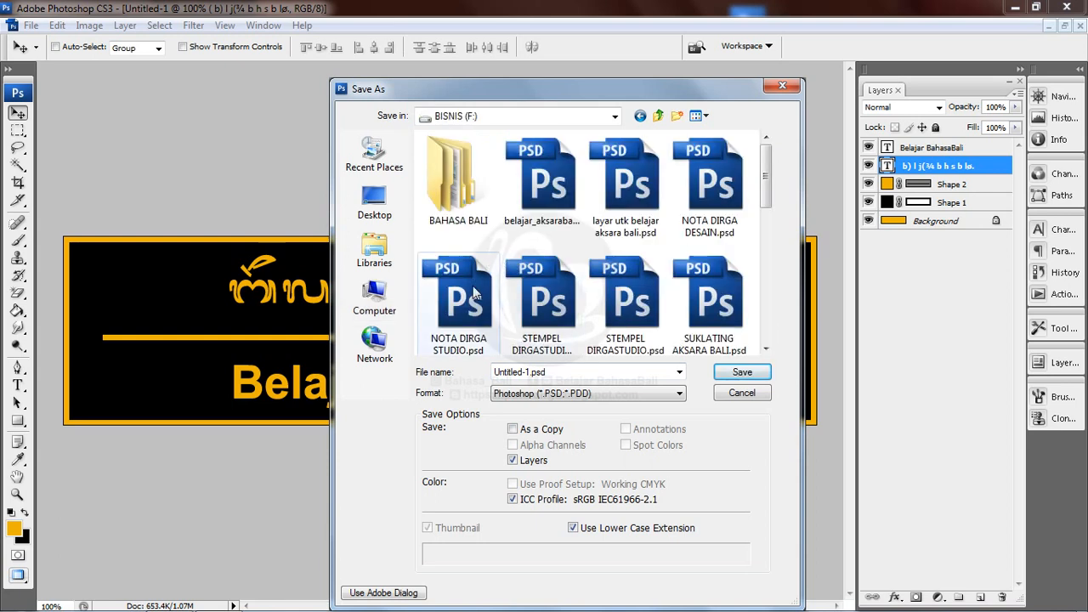
{"action": "double_click", "coordinate": [517, 372]}
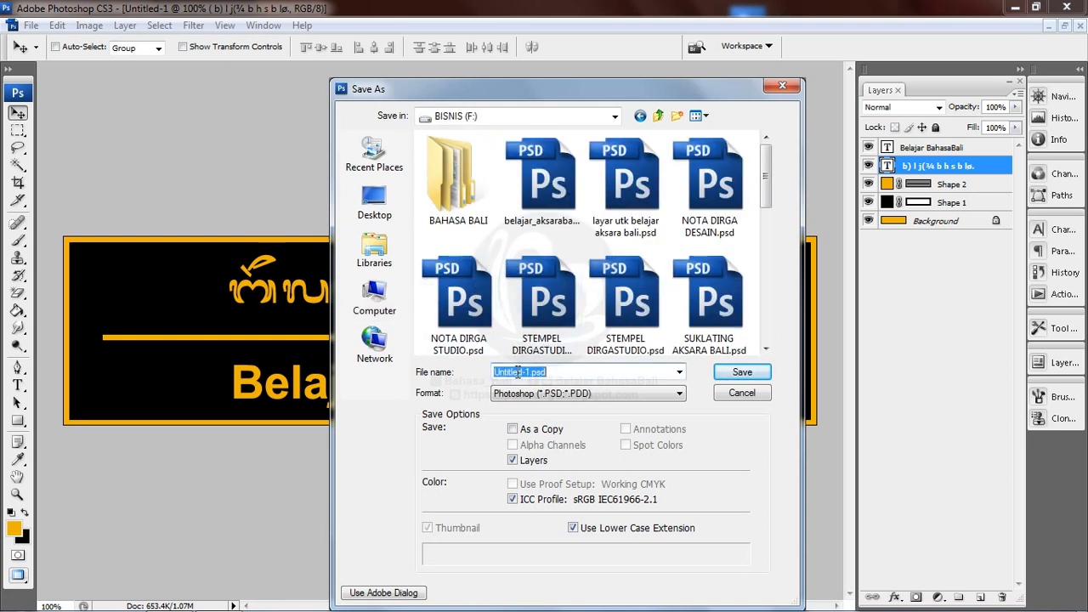
{"action": "type", "text": "nam"}
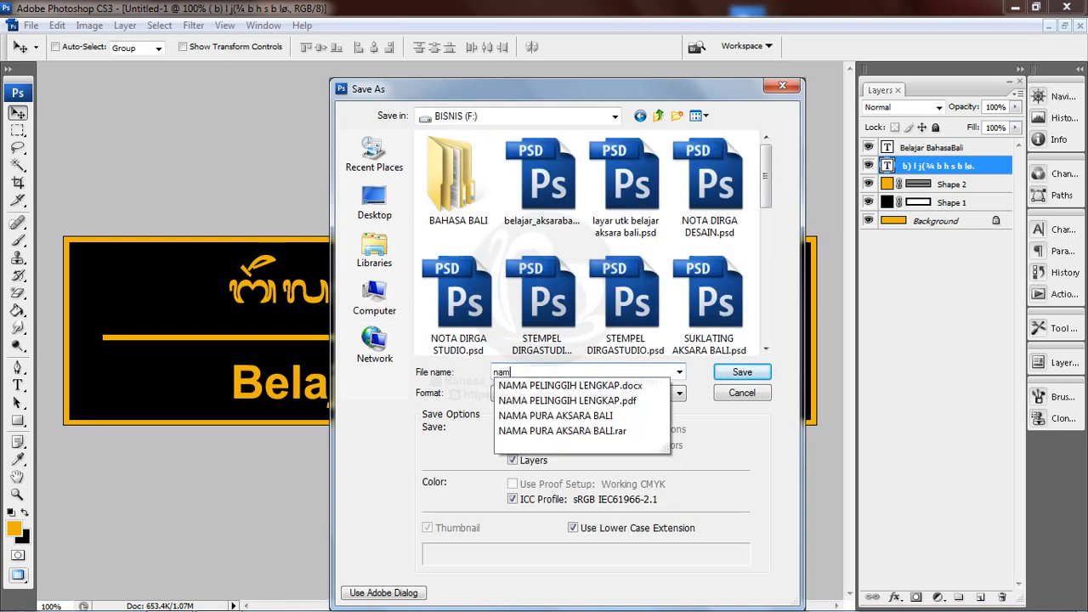
{"action": "type", "text": "etag aksara bali"}
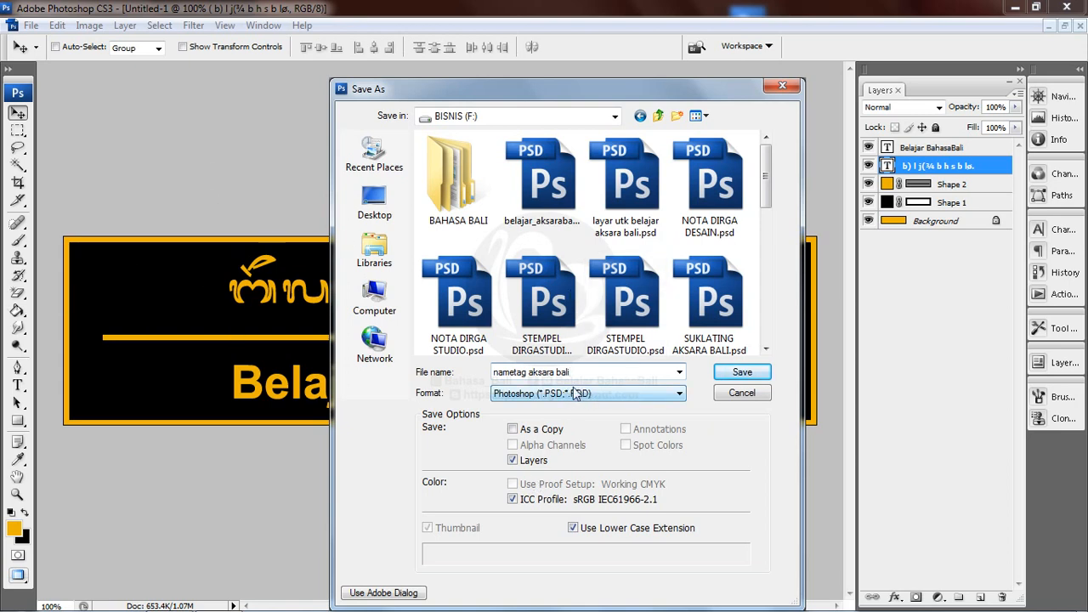
{"action": "left_click", "coordinate": [741, 374]}
{"action": "left_click", "coordinate": [721, 192]}
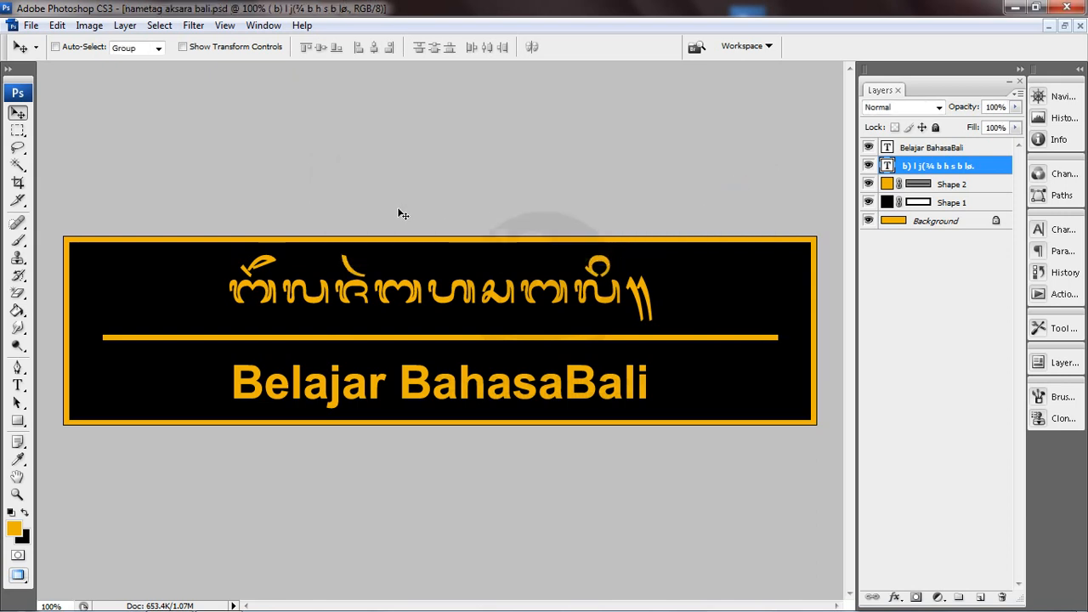
- Save a JPEG copy as "nametag aksara bali copy.jpg" on BISNIS (F:) at quality 12, Progressive with 3 scans
{"action": "left_click", "coordinate": [31, 25]}
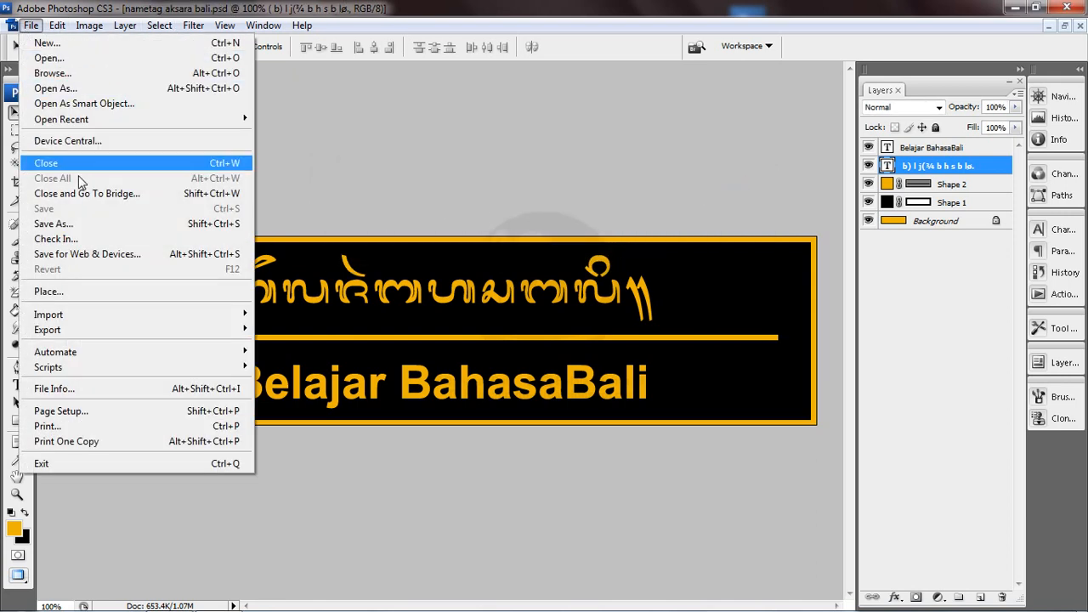
{"action": "left_click", "coordinate": [68, 223]}
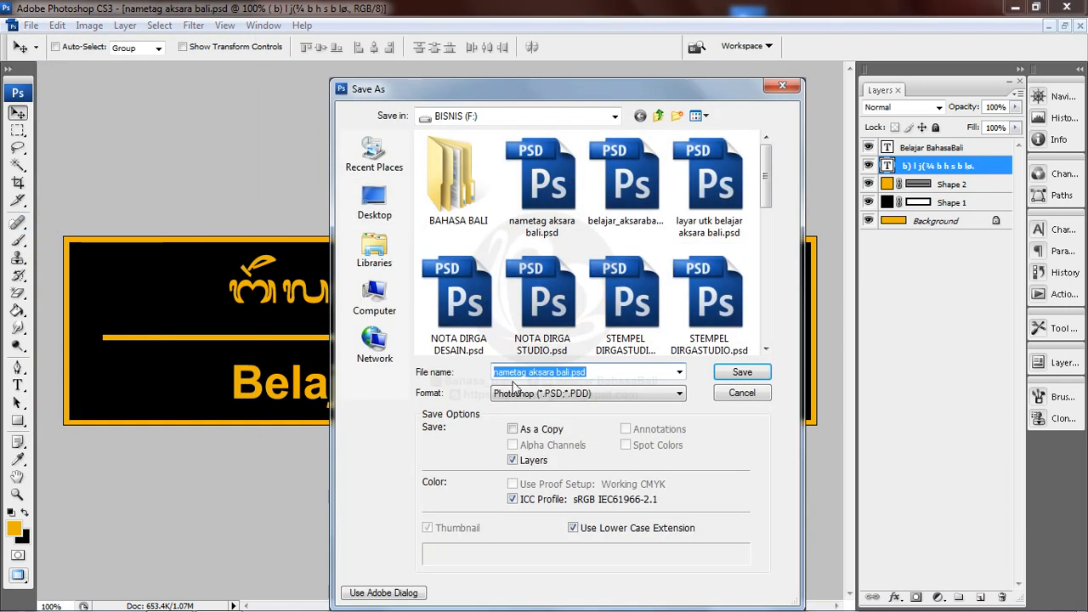
{"action": "left_click", "coordinate": [511, 396]}
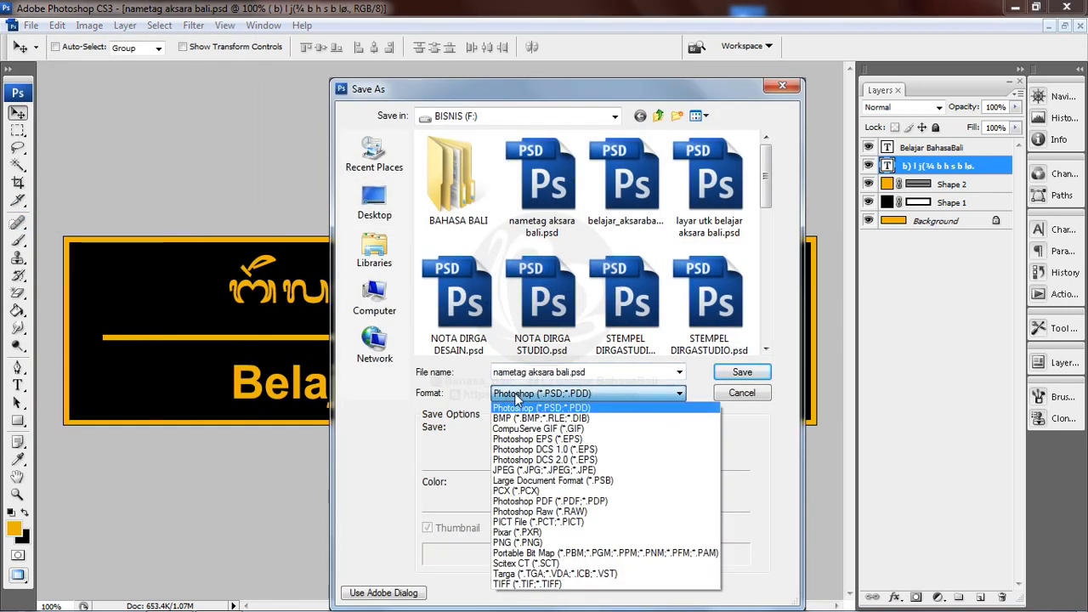
{"action": "left_click", "coordinate": [522, 470]}
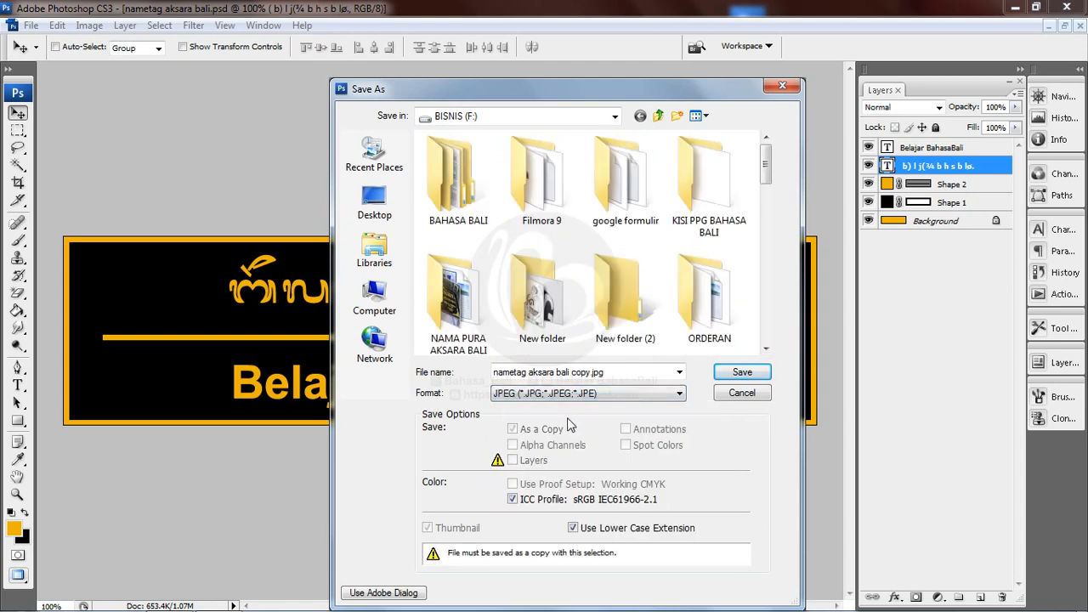
{"action": "left_click", "coordinate": [729, 374]}
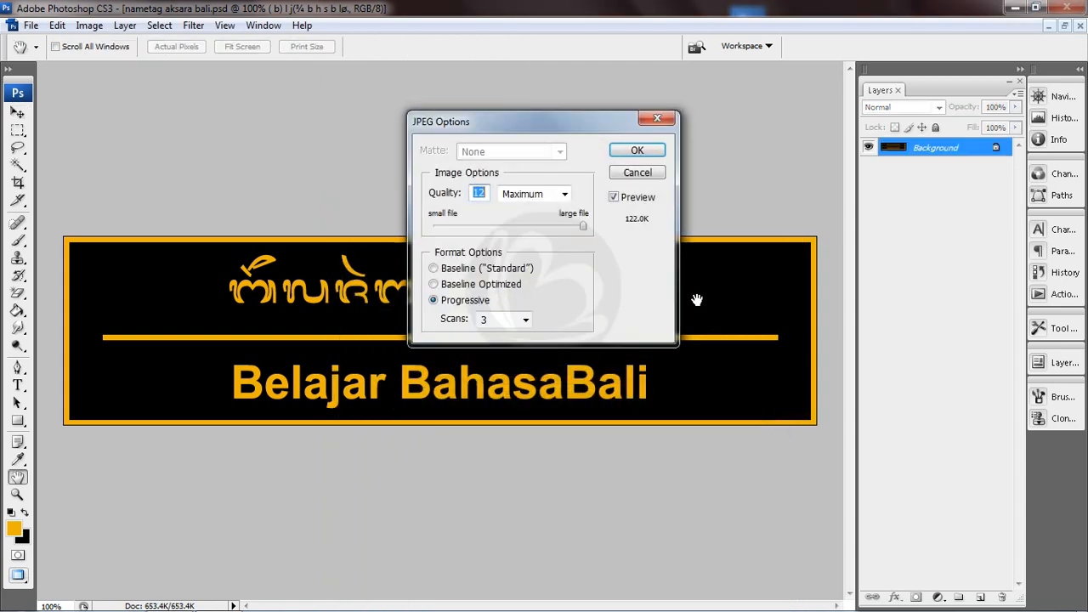
{"action": "left_click", "coordinate": [644, 158]}
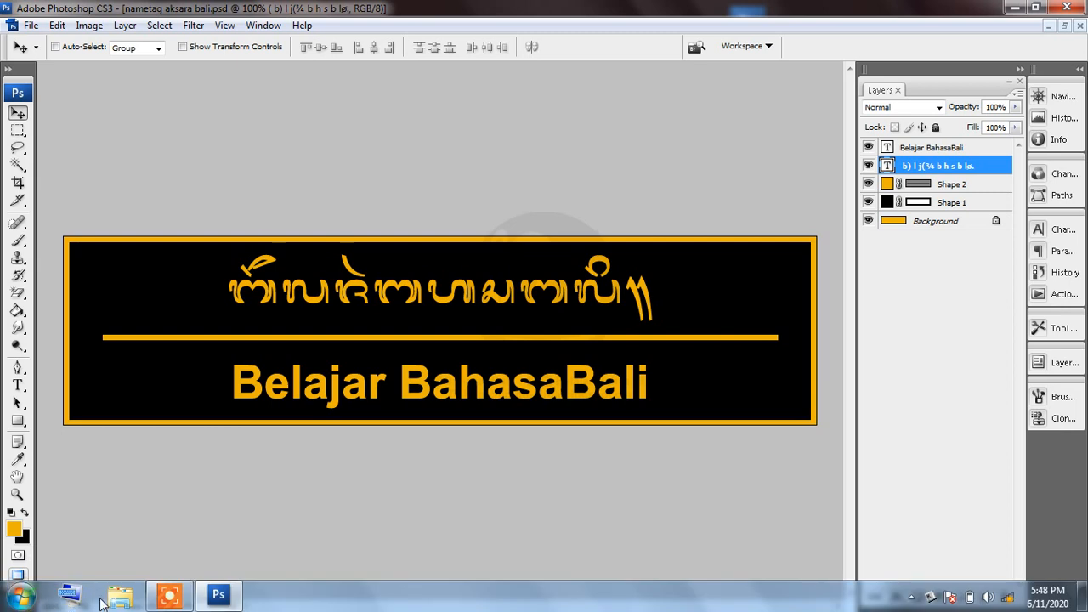
- Switch to Windows Explorer and locate the saved "nametag aksara bali copy.jpg" on the BISNIS (F:) drive
{"action": "key", "text": "super+e"}
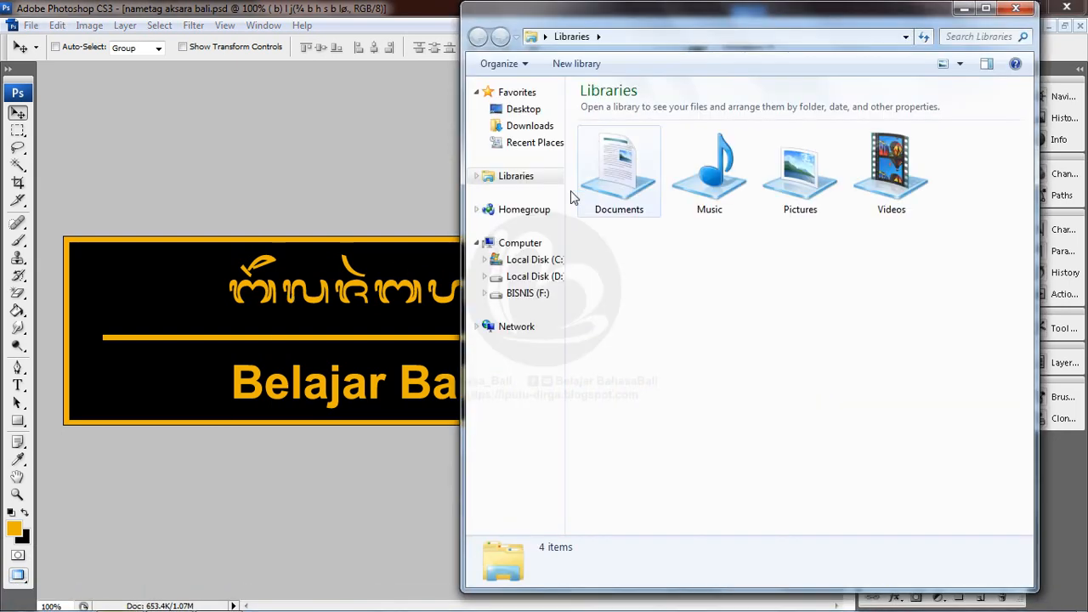
{"action": "left_click", "coordinate": [538, 298]}
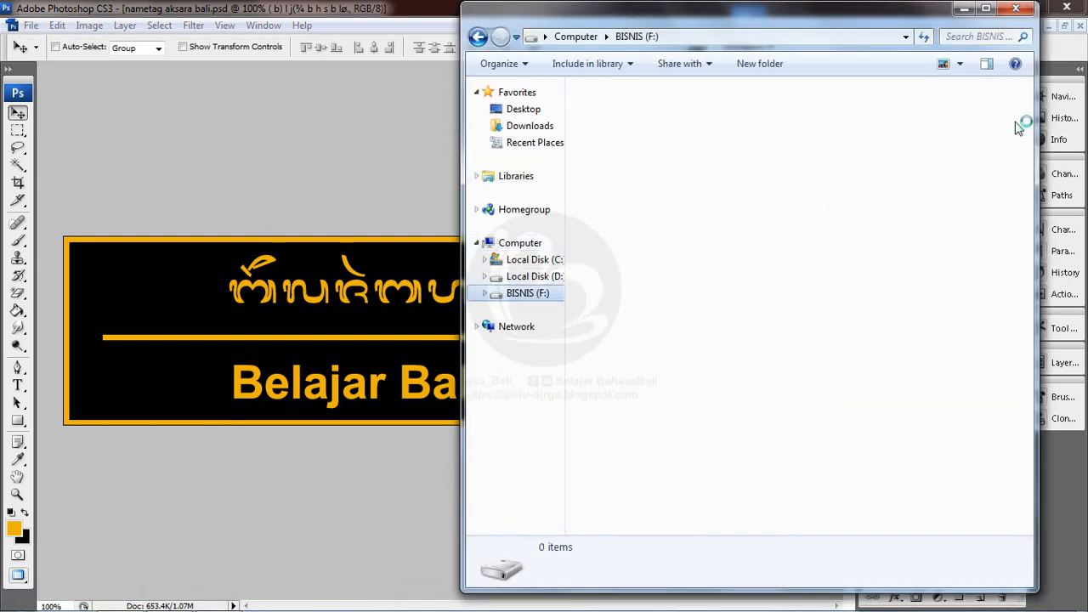
{"action": "left_click_drag", "start_coordinate": [1031, 103], "coordinate": [1007, 433]}
{"action": "scroll", "coordinate": [1001, 461], "scroll_direction": "down", "scroll_amount": 6}
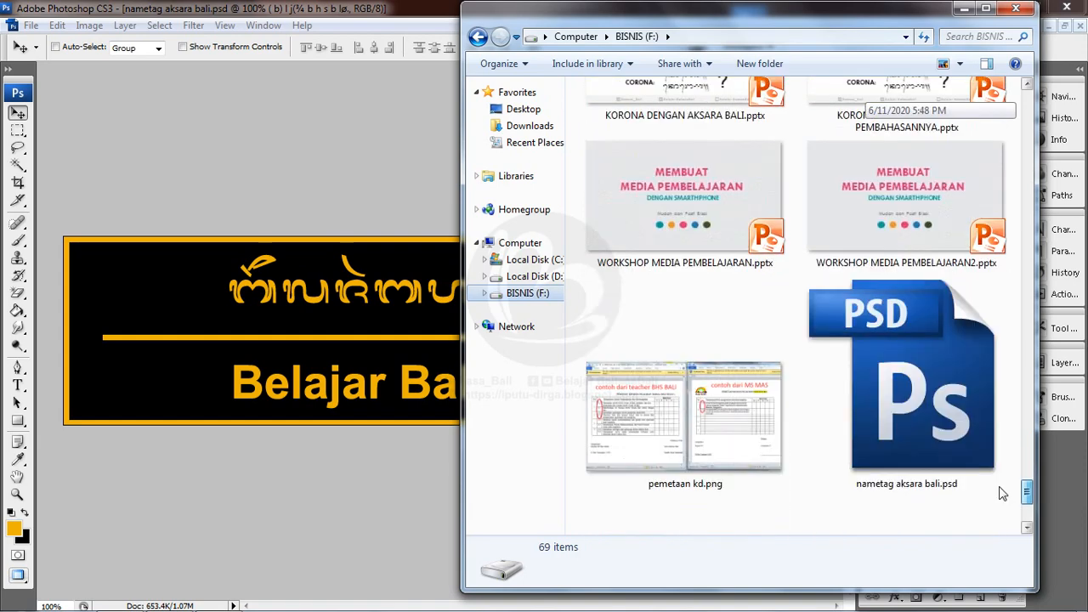
{"action": "left_click", "coordinate": [692, 457]}
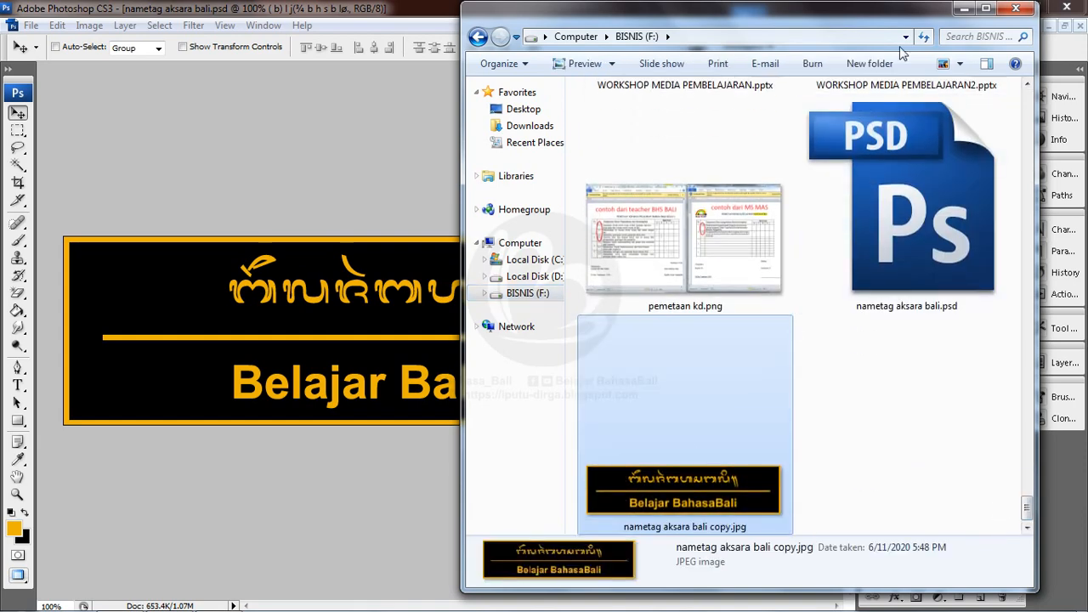
- View the exported JPEG in Windows Photo Viewer, and close the viewer and Explorer to return to Photoshop
{"action": "double_click", "coordinate": [697, 445]}
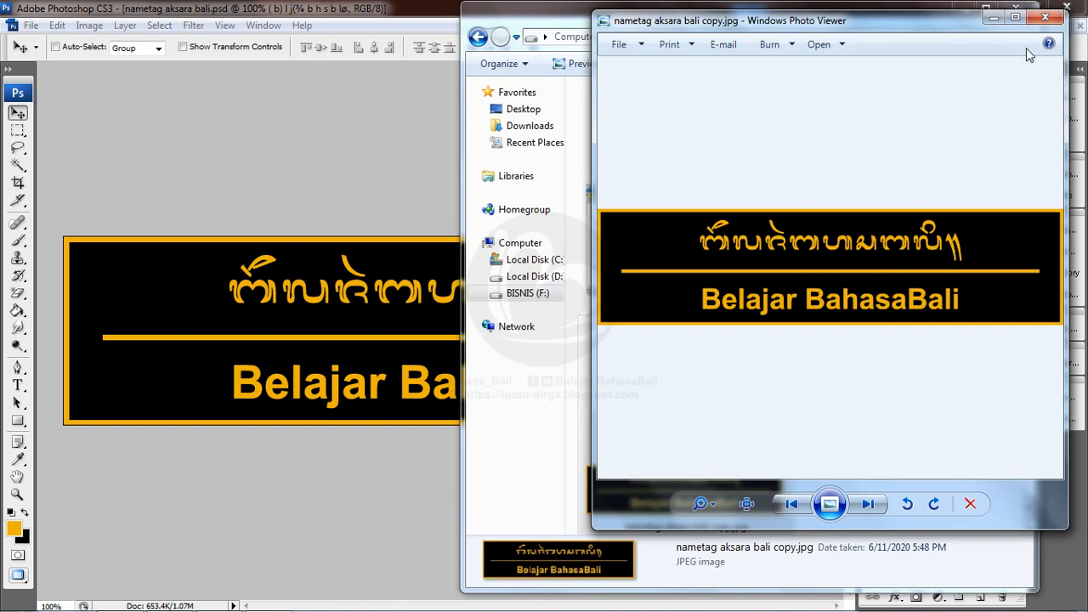
{"action": "left_click", "coordinate": [1044, 17]}
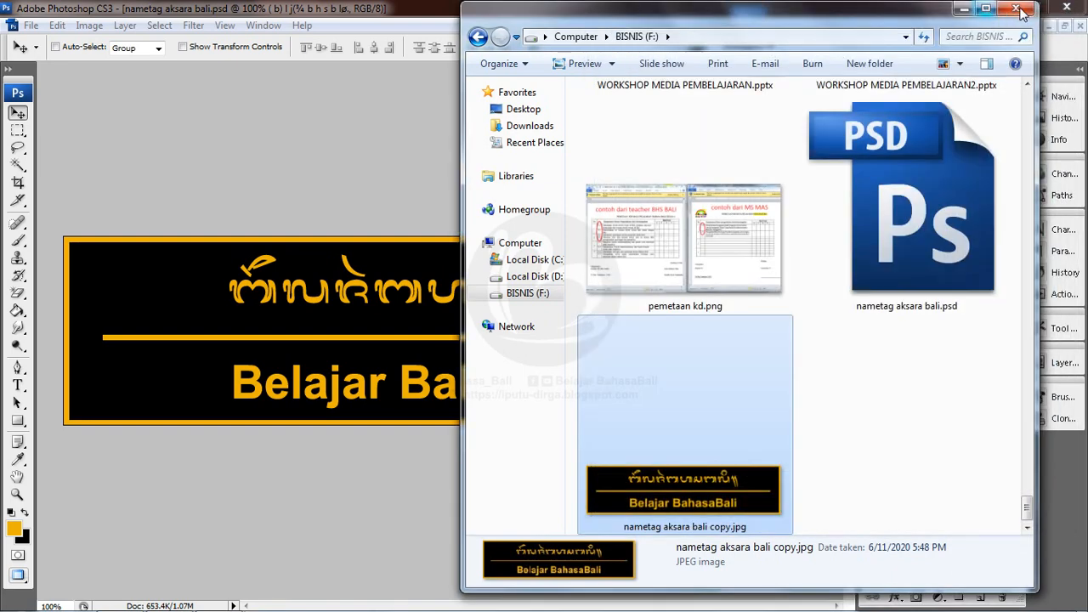
{"action": "left_click", "coordinate": [1013, 10]}
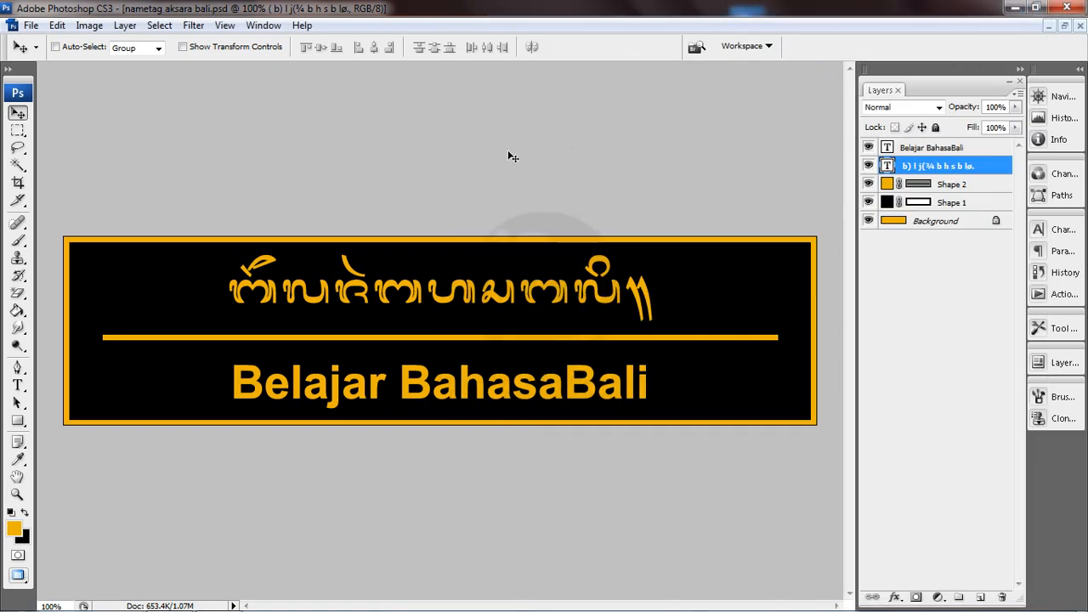